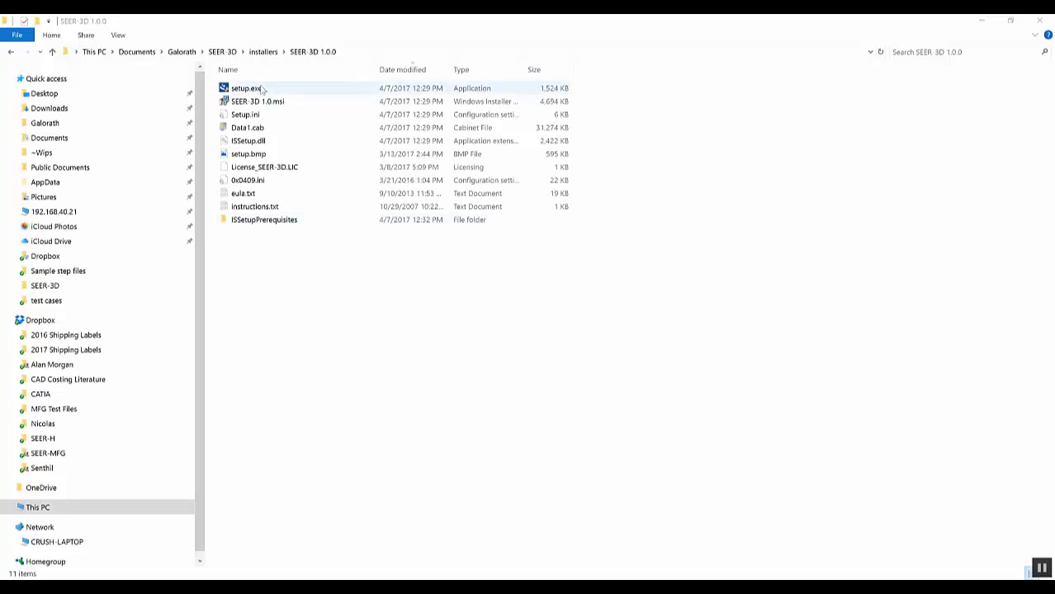
Run setup.exe for SEER-3D 1.0 and accept the terms of the license agreement
click(262, 89)
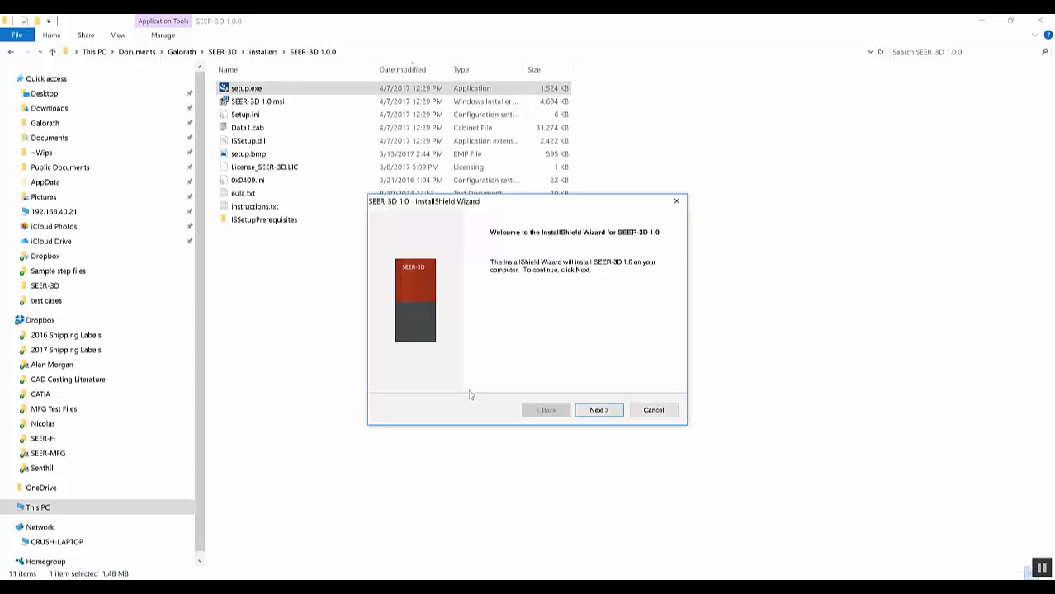
click(612, 411)
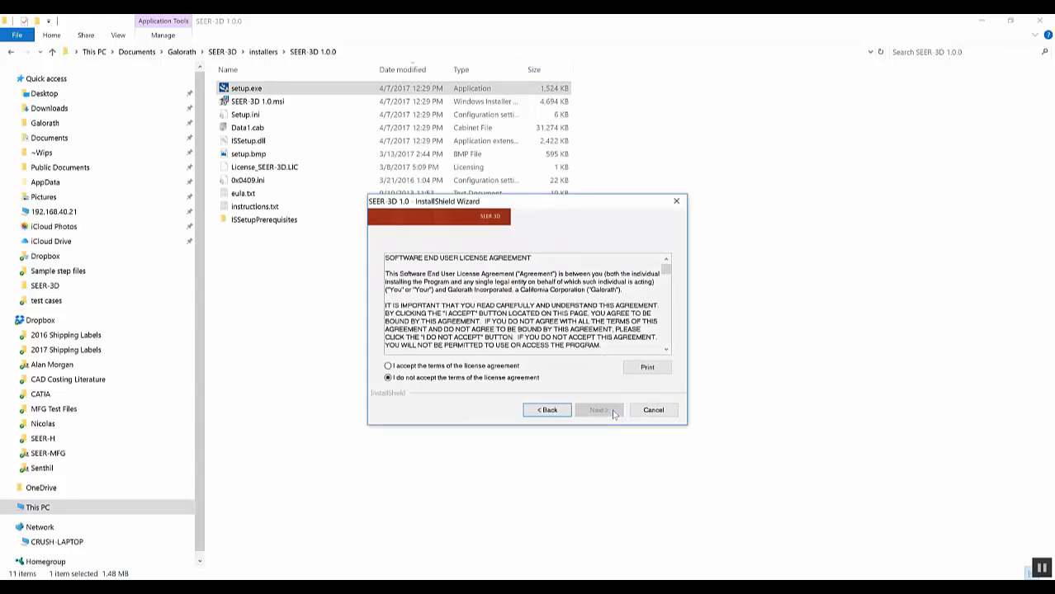
click(481, 368)
click(599, 411)
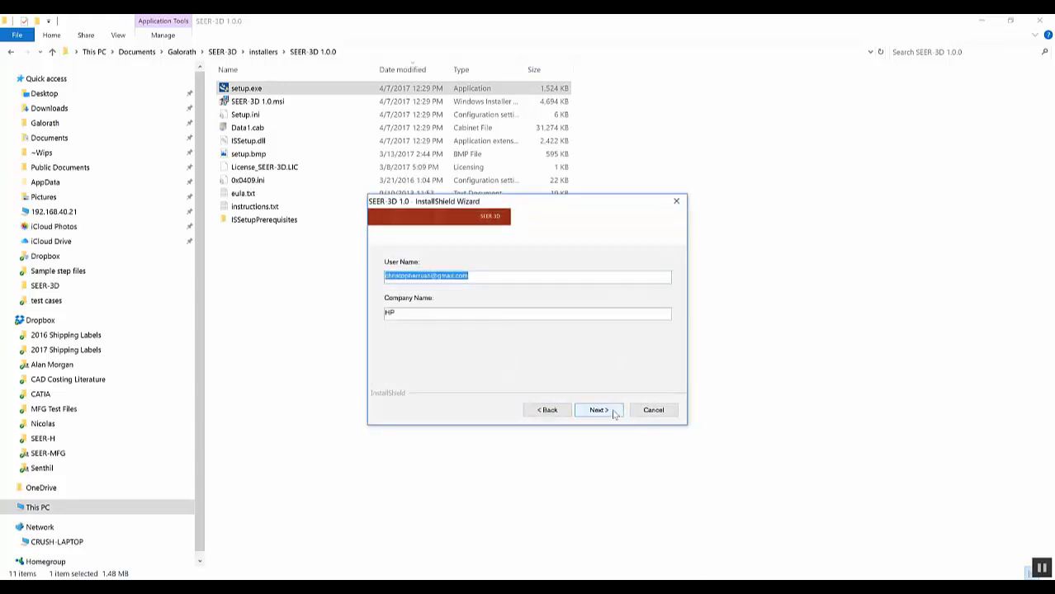
Install SEER-3D with the preset user details and destination folder, and launch it when setup finishes
click(613, 411)
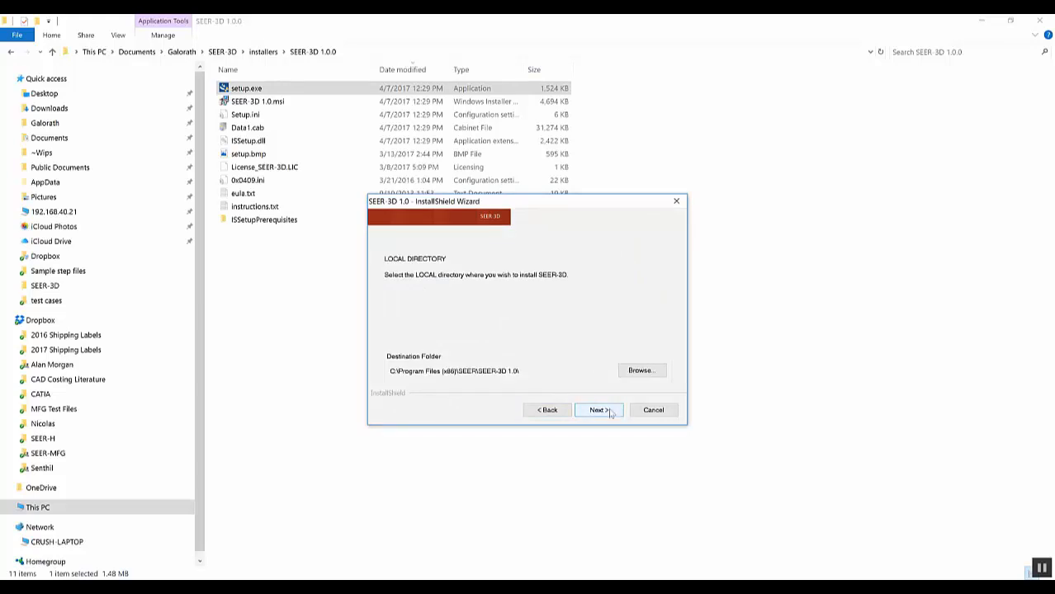
click(598, 411)
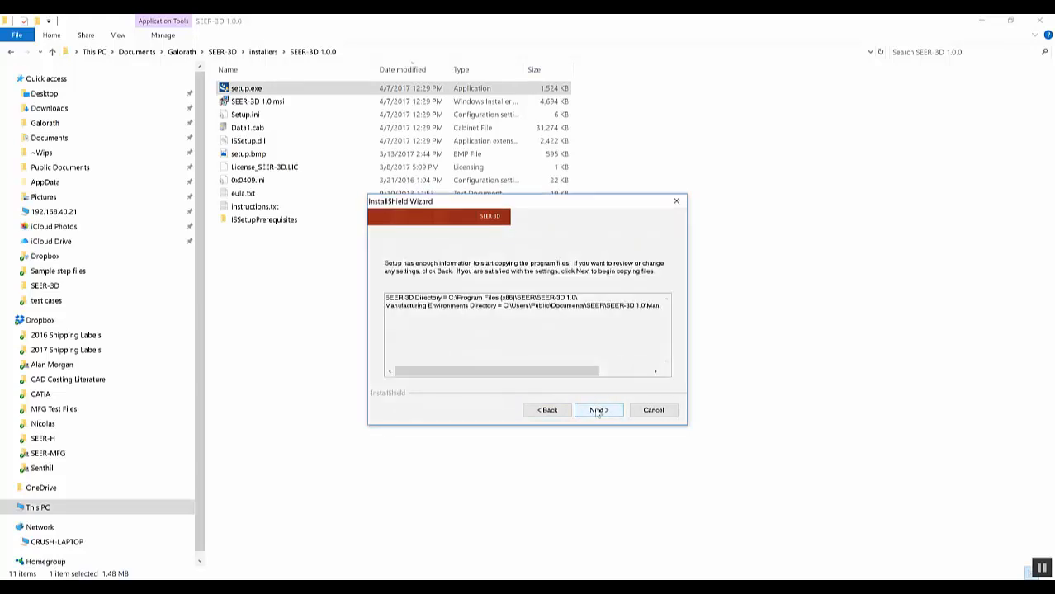
click(598, 410)
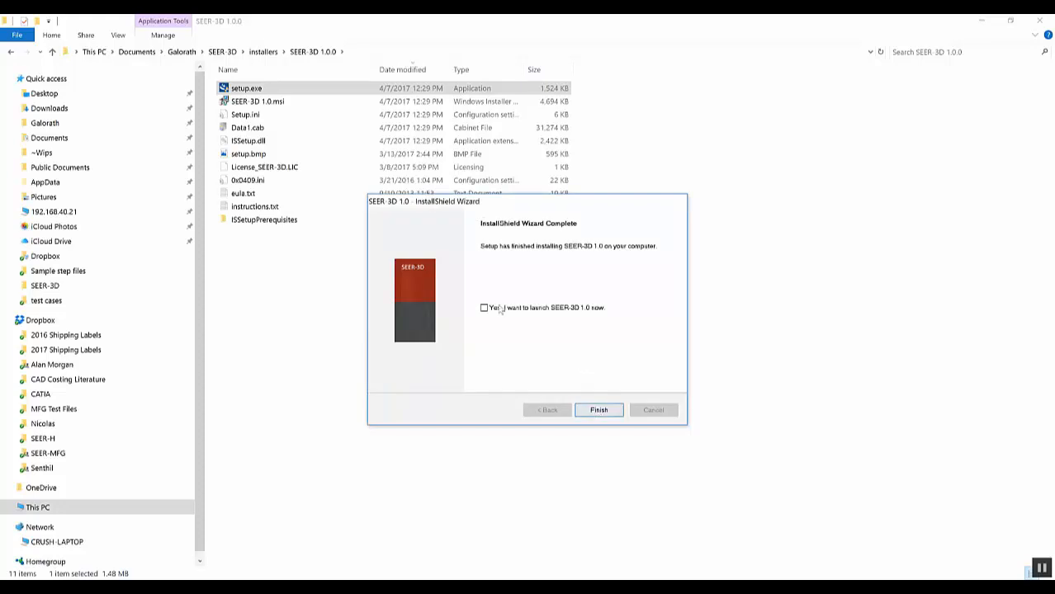
click(495, 312)
click(600, 411)
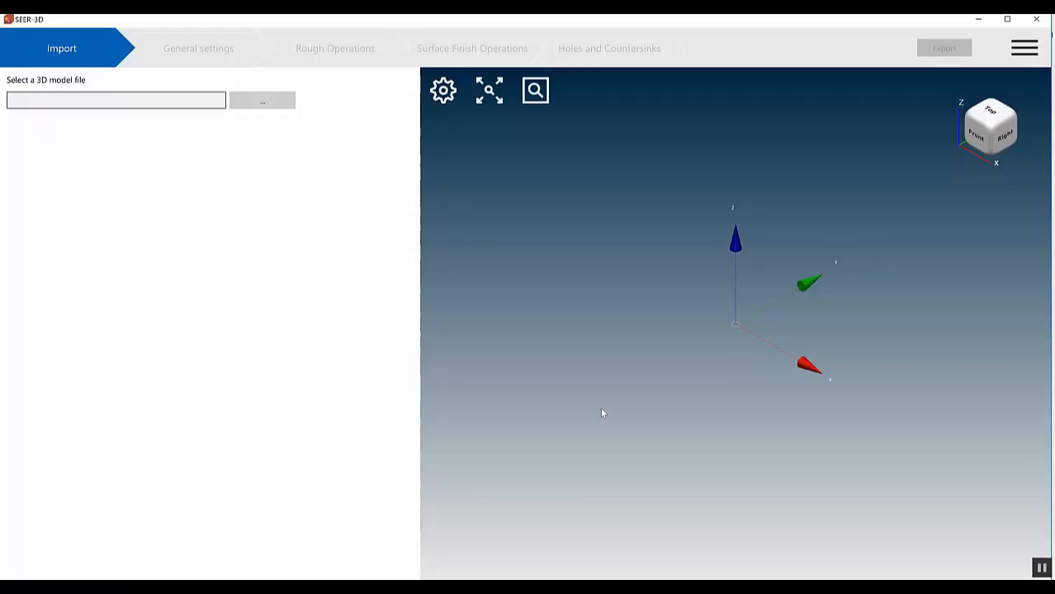
Import the Frame 3D model file
click(277, 99)
double_click(254, 128)
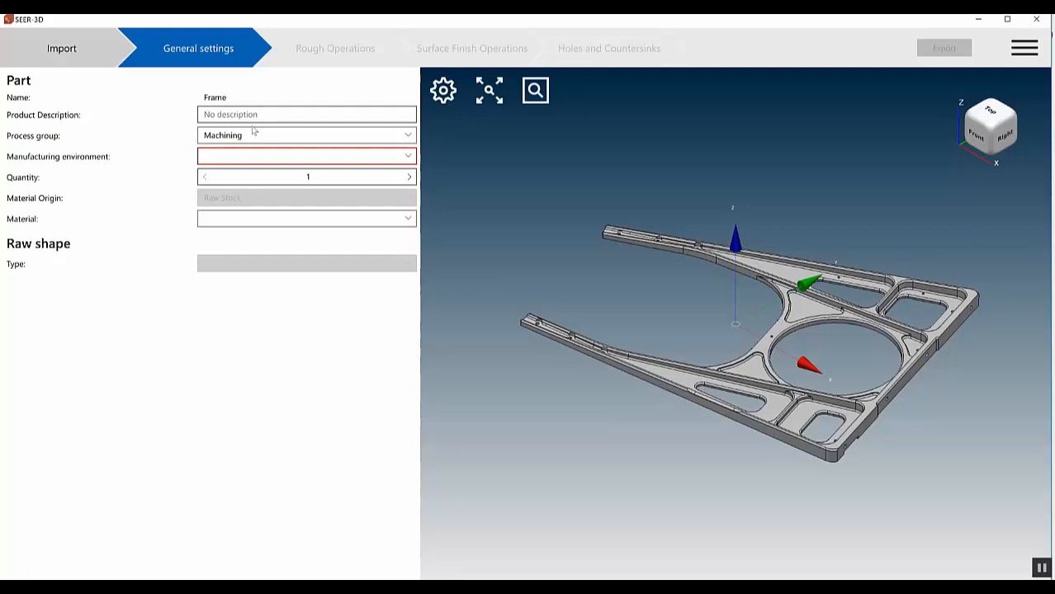
Set the part's manufacturing environment to High Speed Machining and its quantity to 10000
click(362, 160)
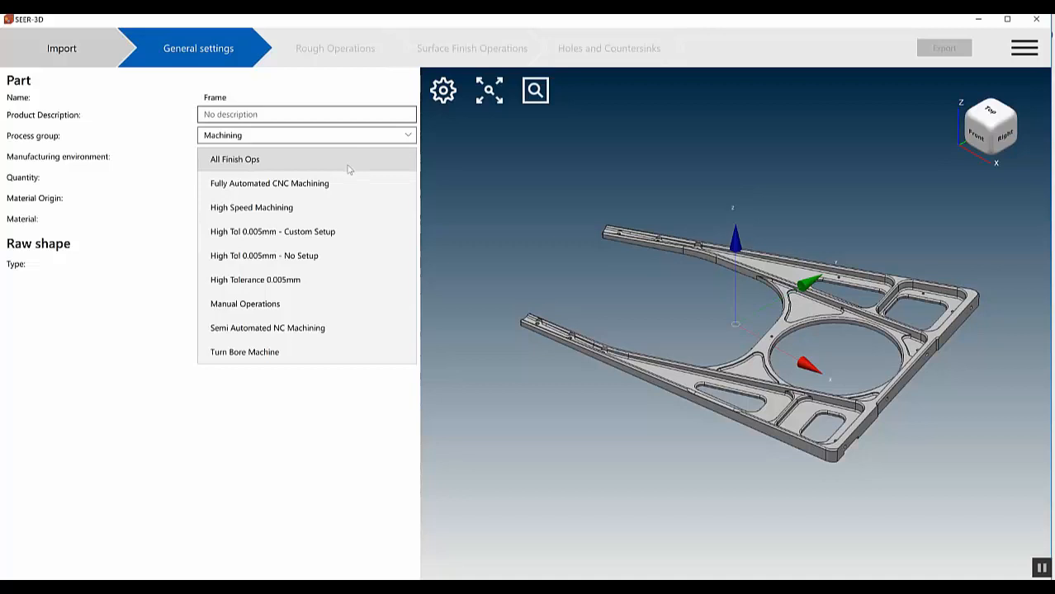
click(293, 211)
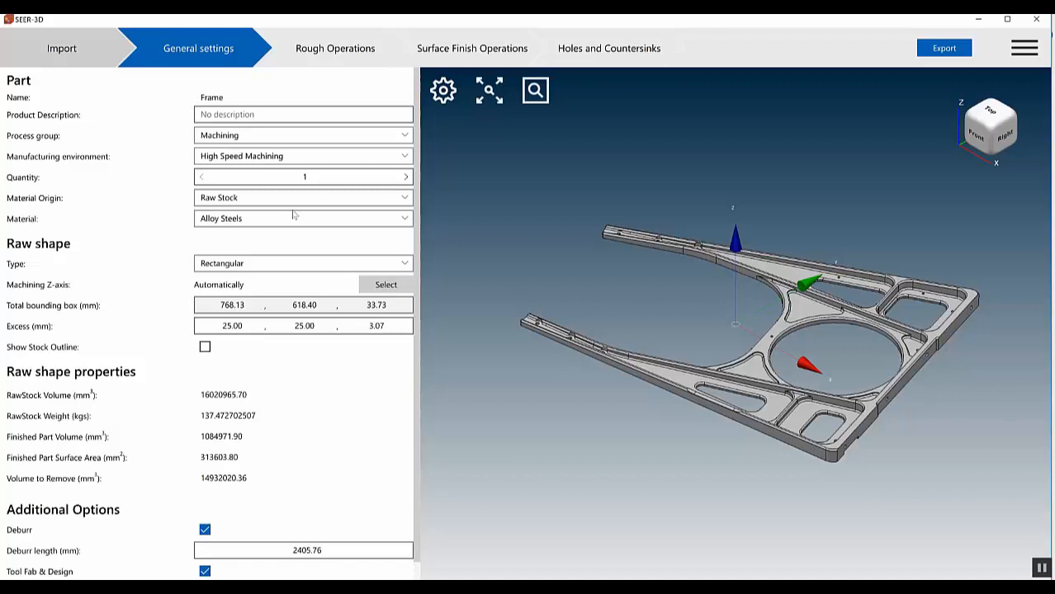
click(334, 180)
text(0000)
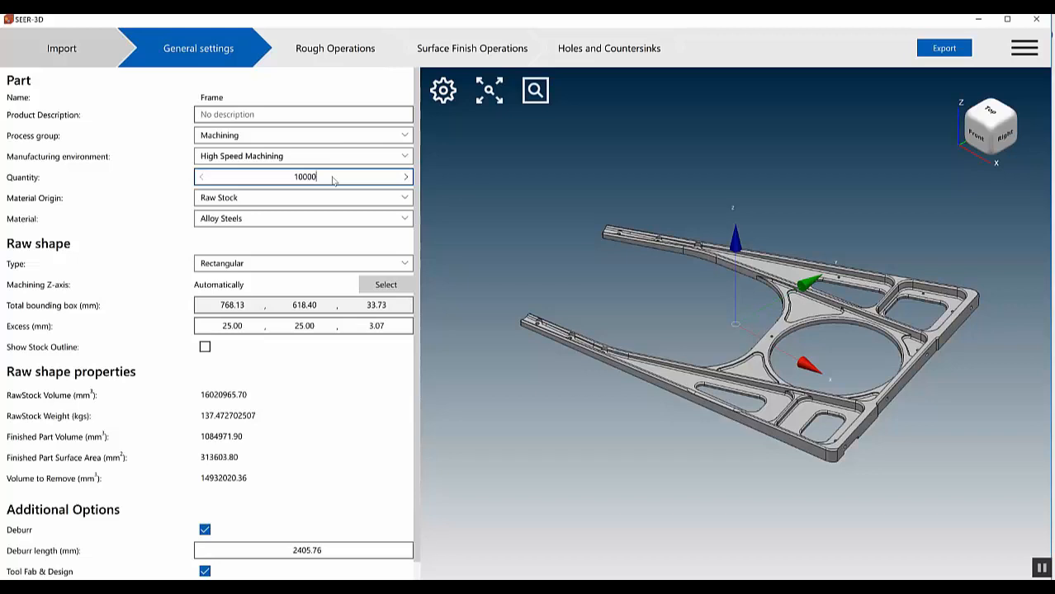
Review the rough, surface finish and hole operations of the frame, and export the part to SEER-MFG
click(343, 48)
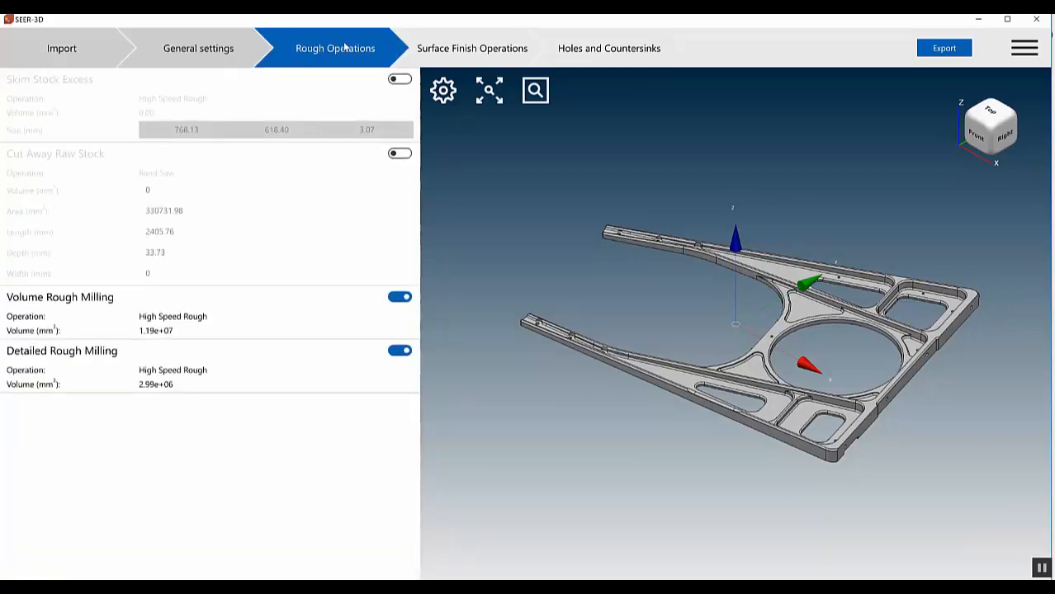
click(440, 54)
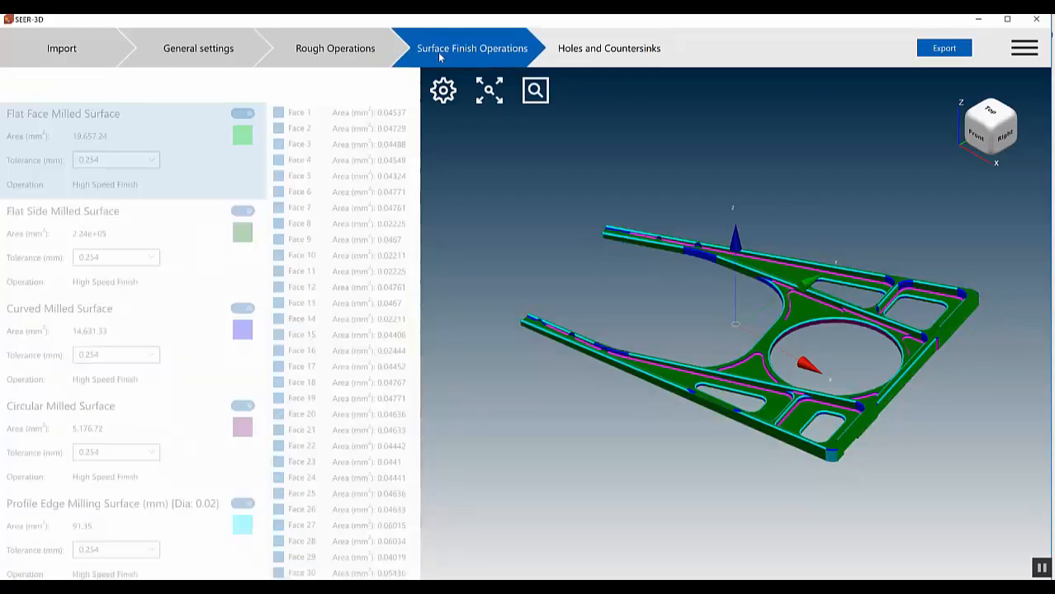
click(603, 53)
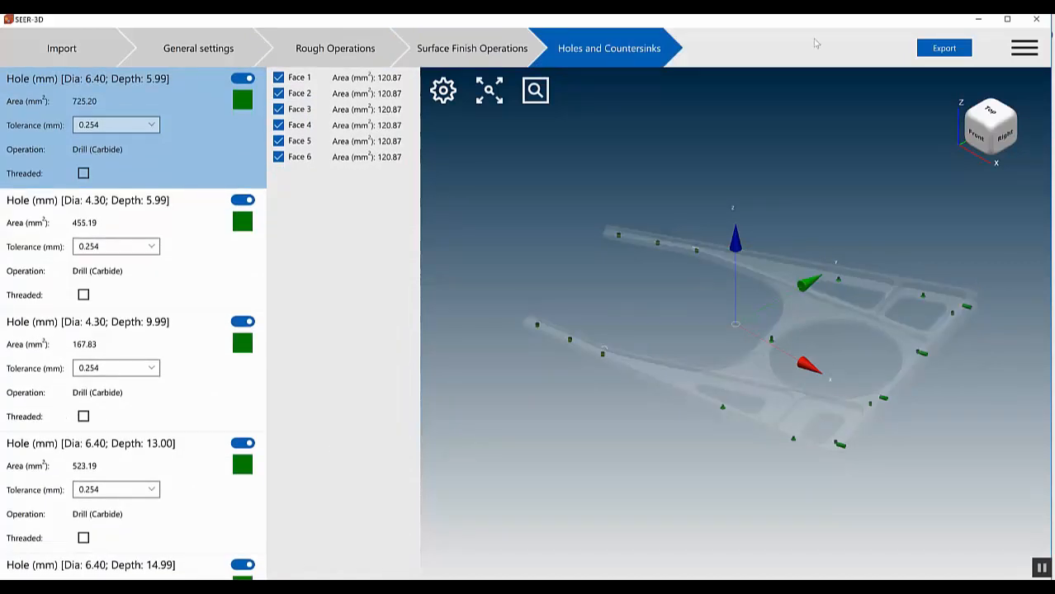
click(935, 51)
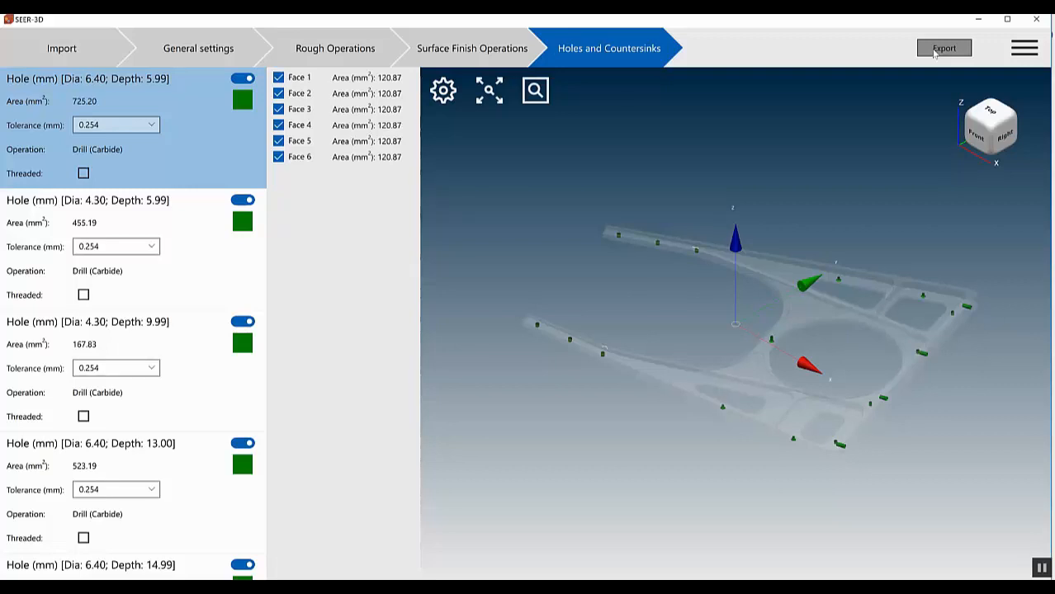
click(934, 53)
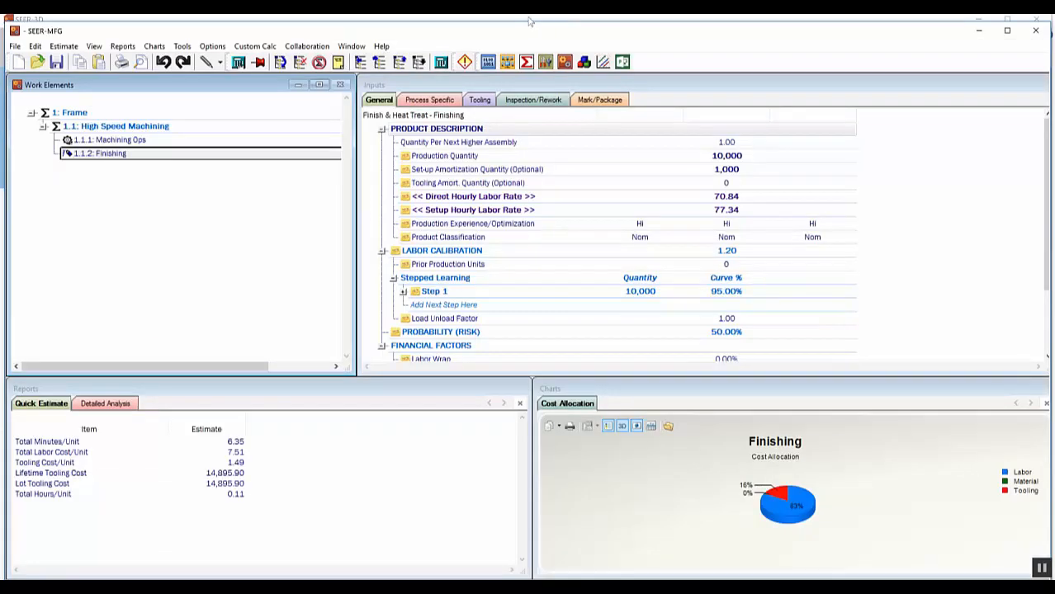
Examine the process-specific inputs of the Machining Ops element, including material, volume rough milling, setup and tool parameters
click(141, 140)
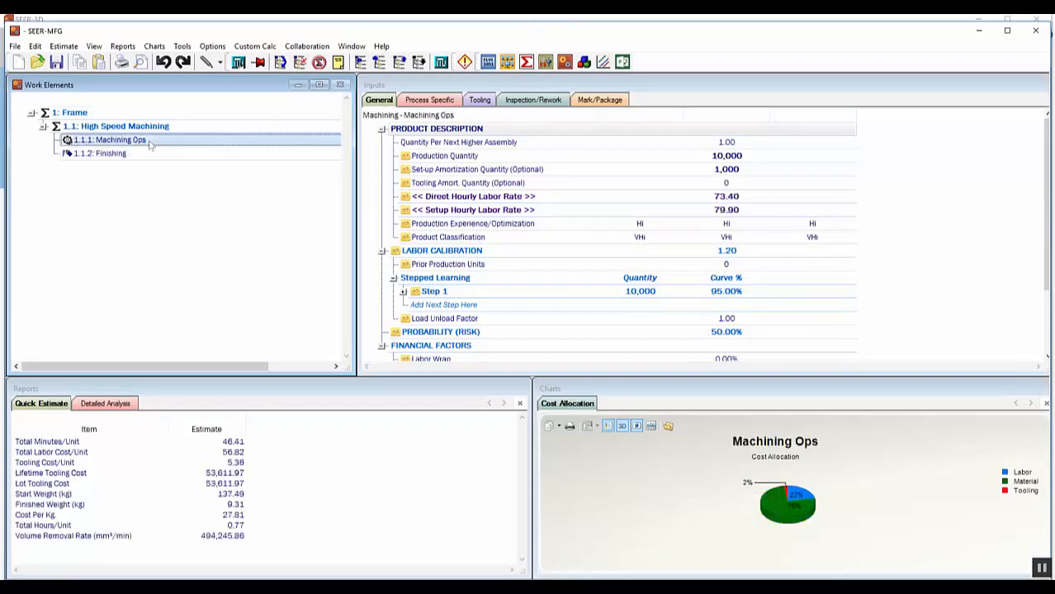
click(429, 100)
scroll(643, 306, down, 3)
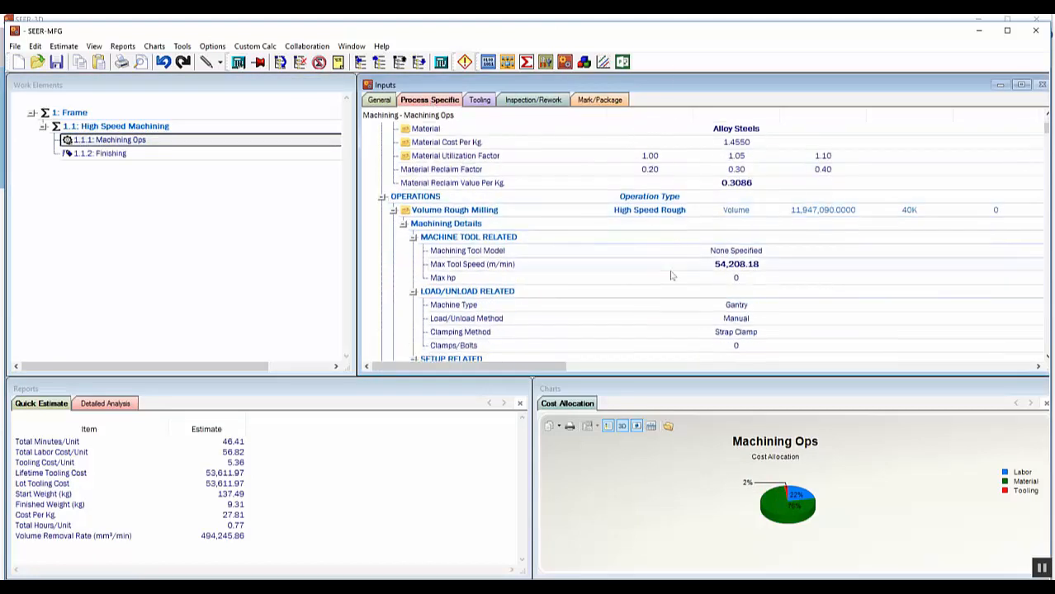
click(663, 228)
scroll(662, 235, down, 2)
scroll(661, 235, down, 3)
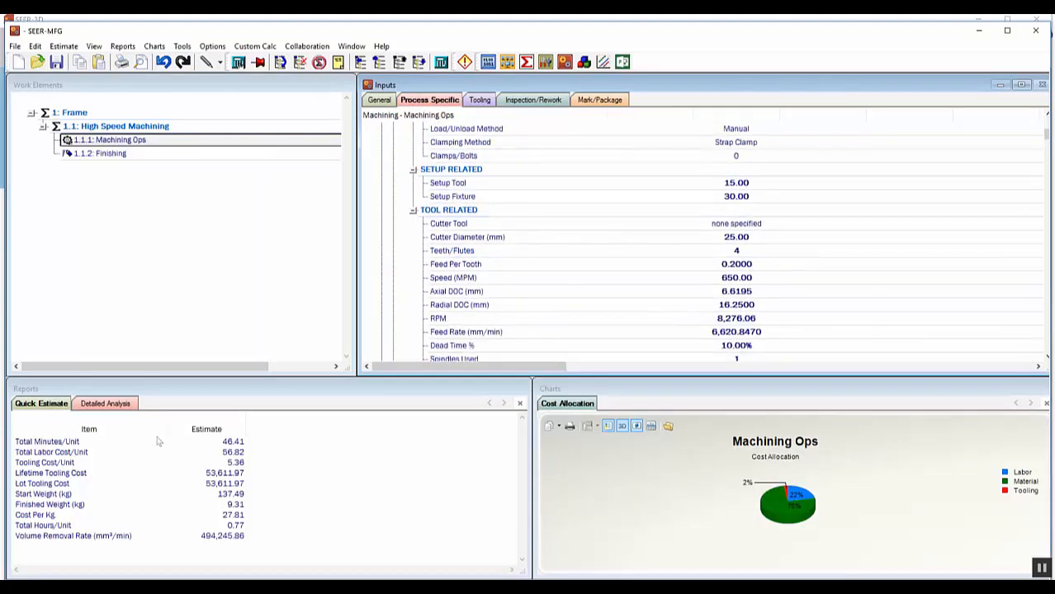
Enlarge the detailed analysis report and examine the cost and per-operation times of Machining Ops and Finishing
click(123, 406)
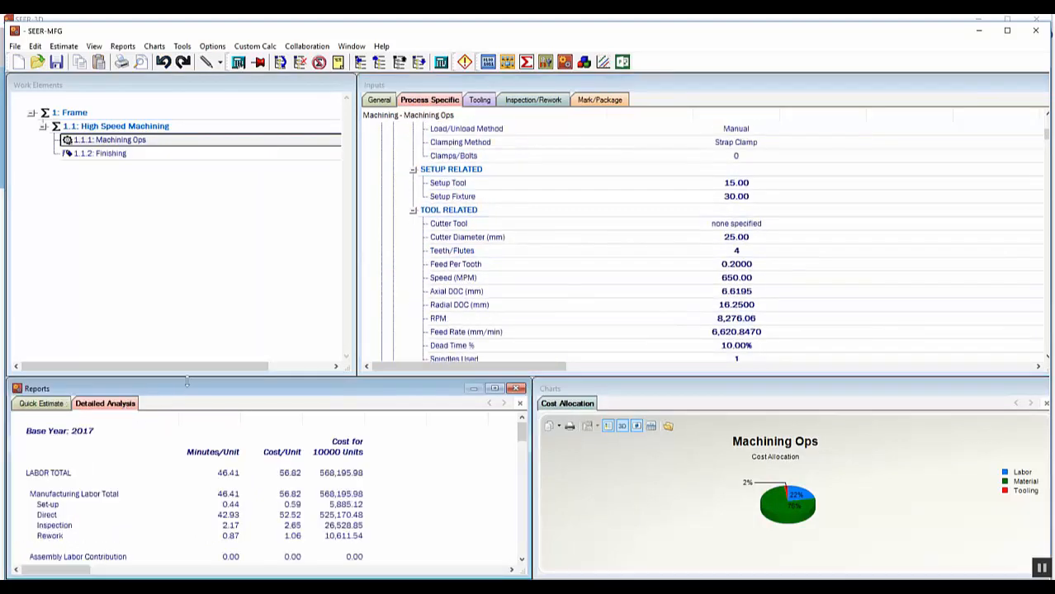
drag(186, 381, 206, 205)
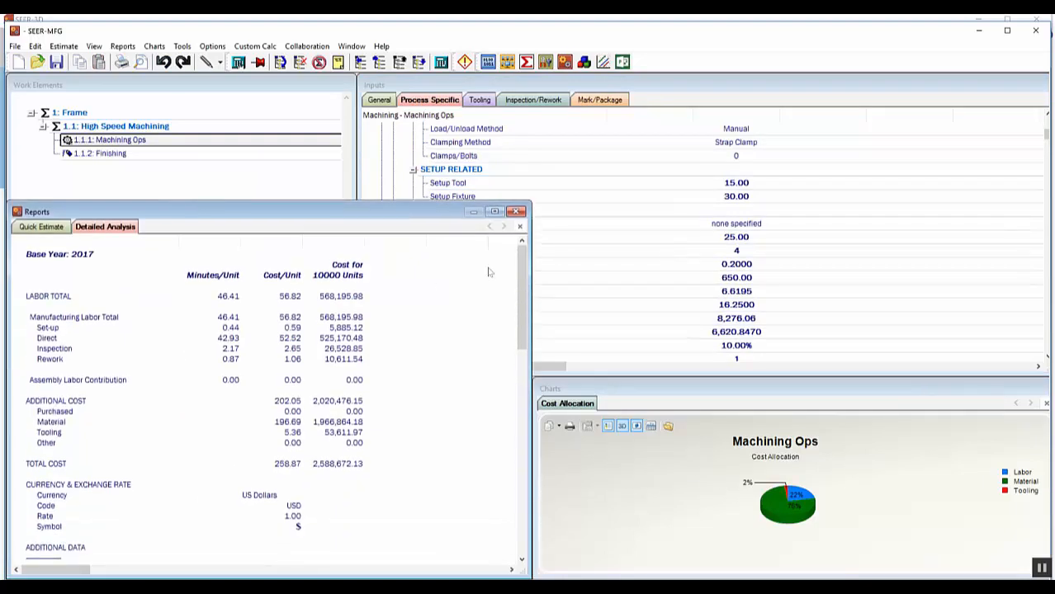
drag(524, 264, 522, 467)
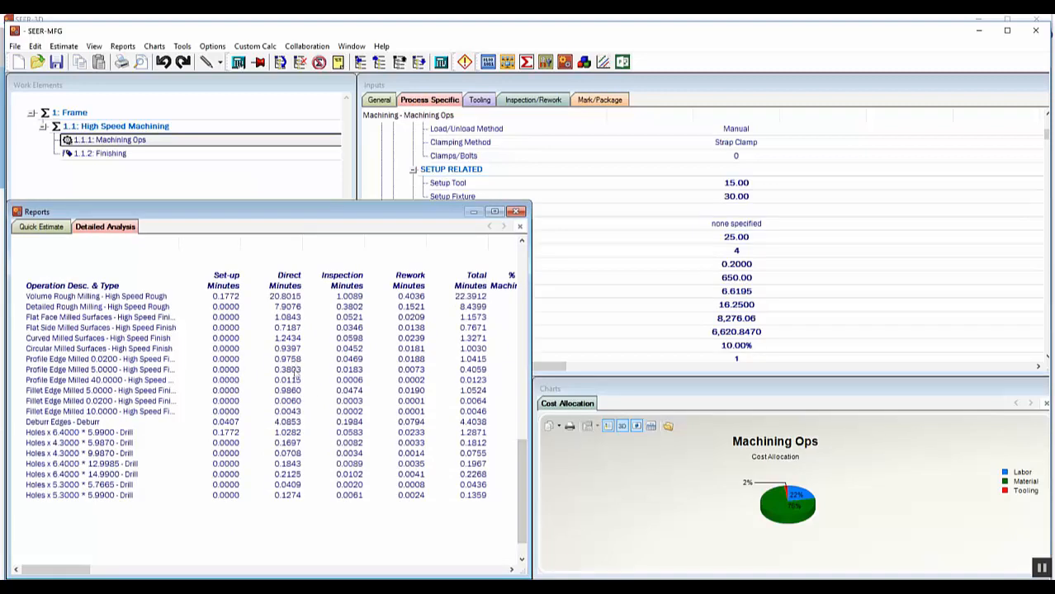
click(112, 154)
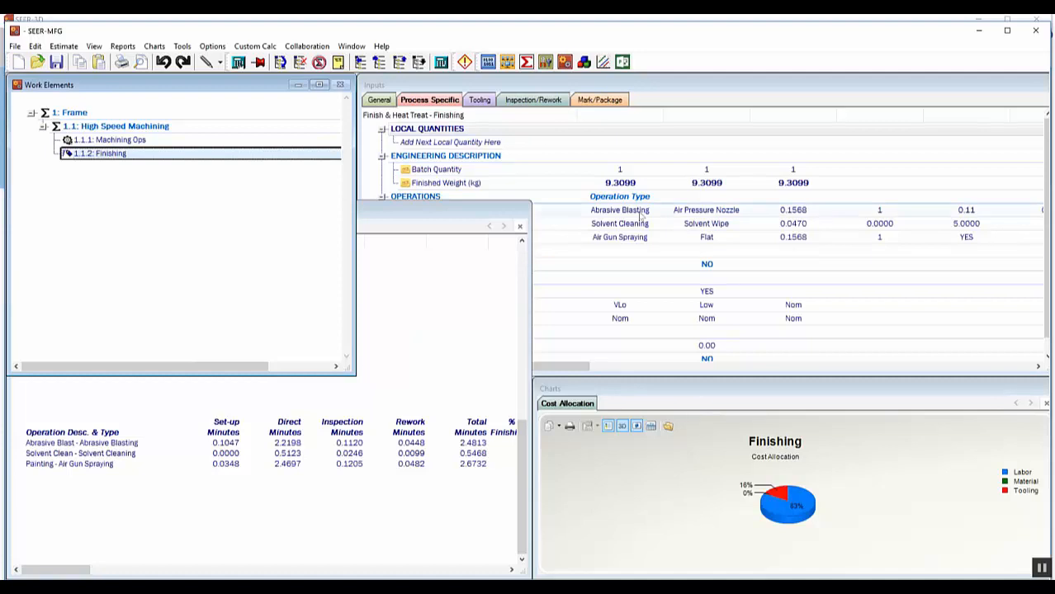
Return to SEER-3D's general settings and review the material origin, material and raw shape type options, keeping Raw Stock, Alloy Steels and Rectangular
click(980, 33)
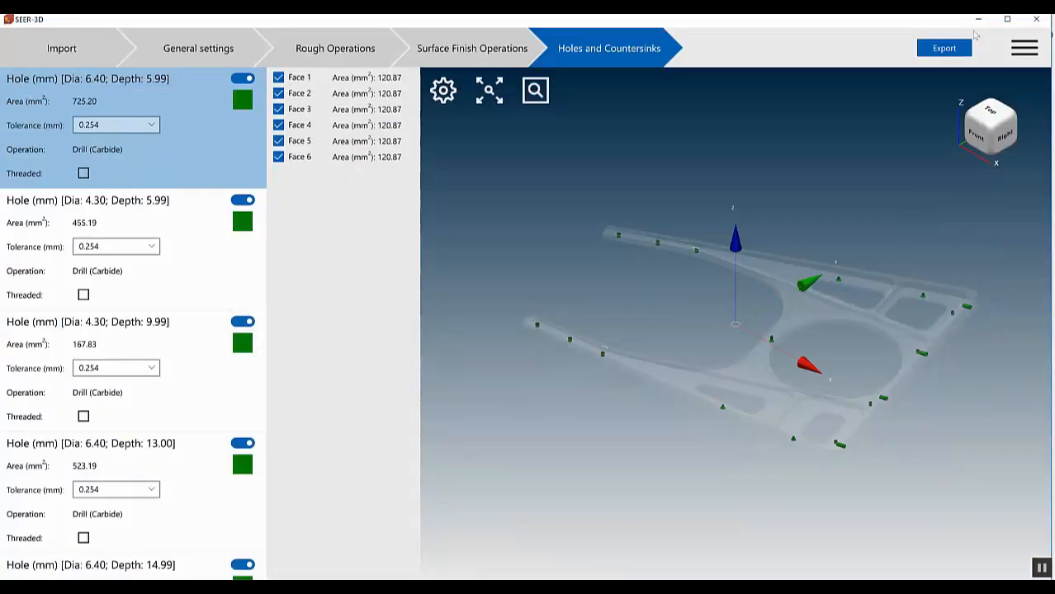
click(228, 50)
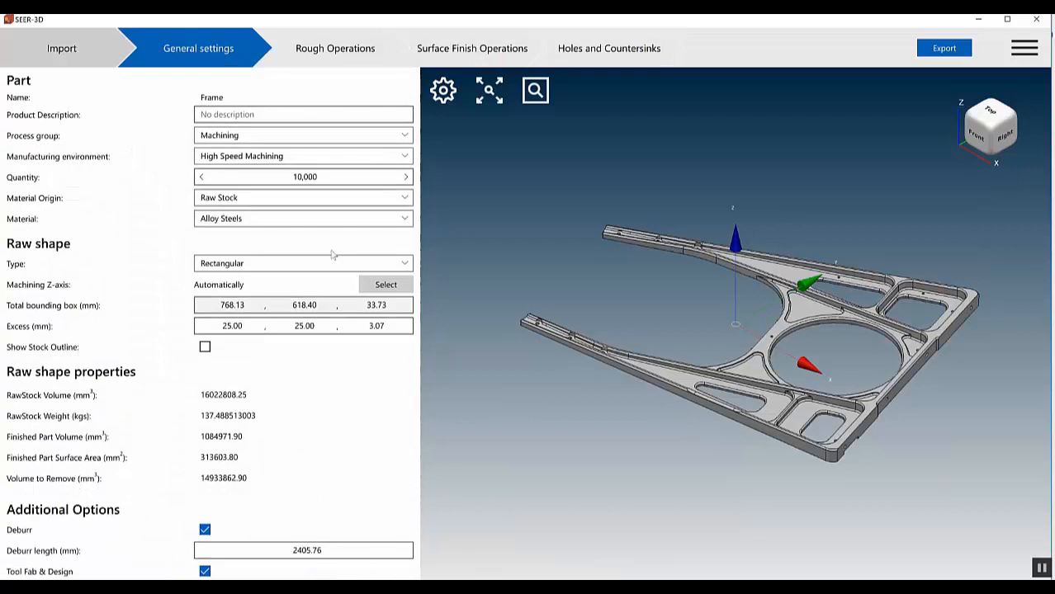
click(402, 202)
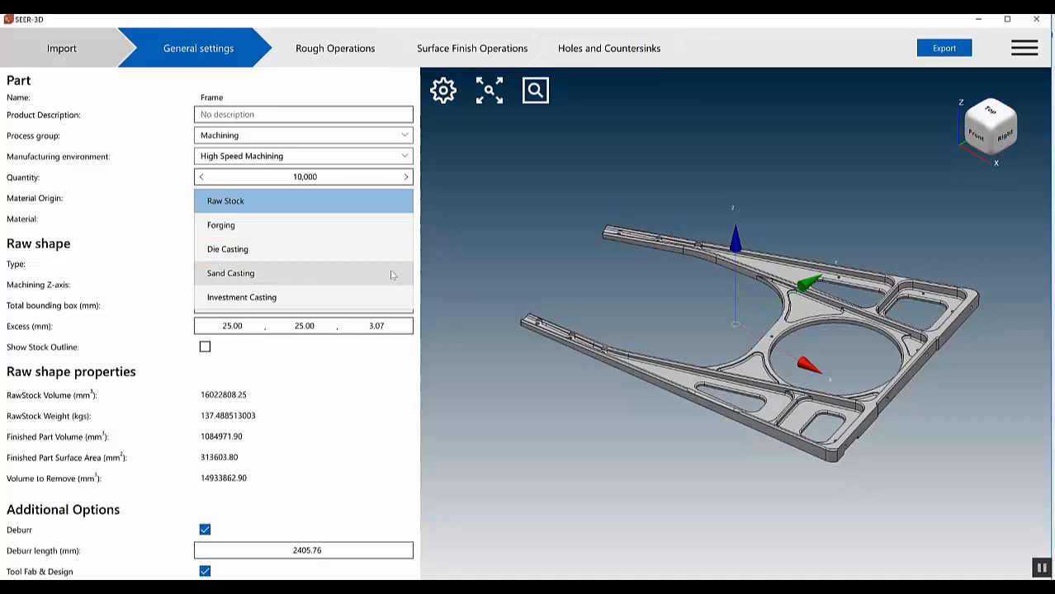
click(370, 203)
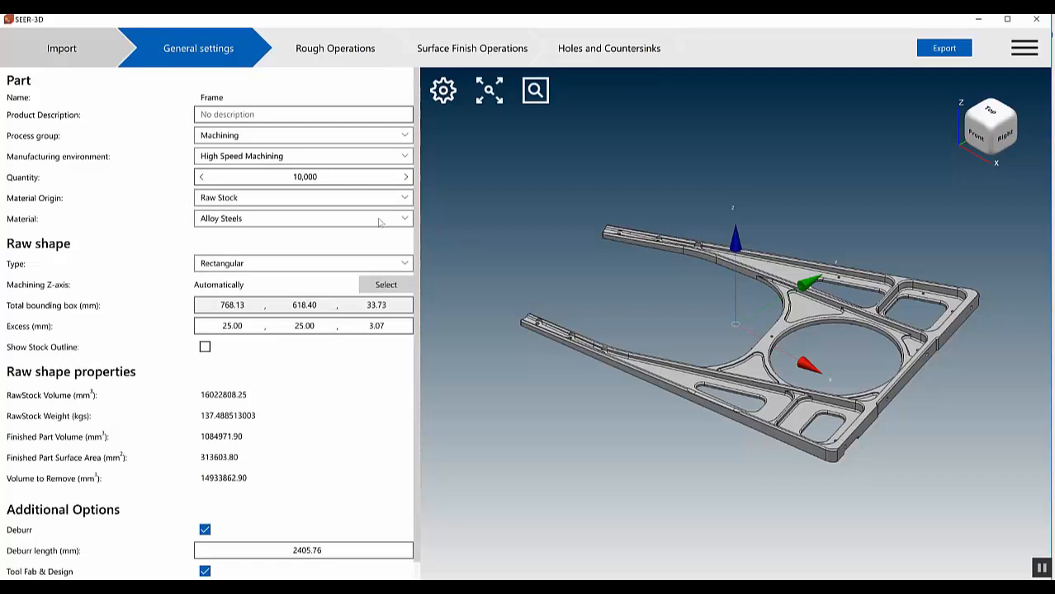
click(379, 220)
click(368, 225)
click(312, 264)
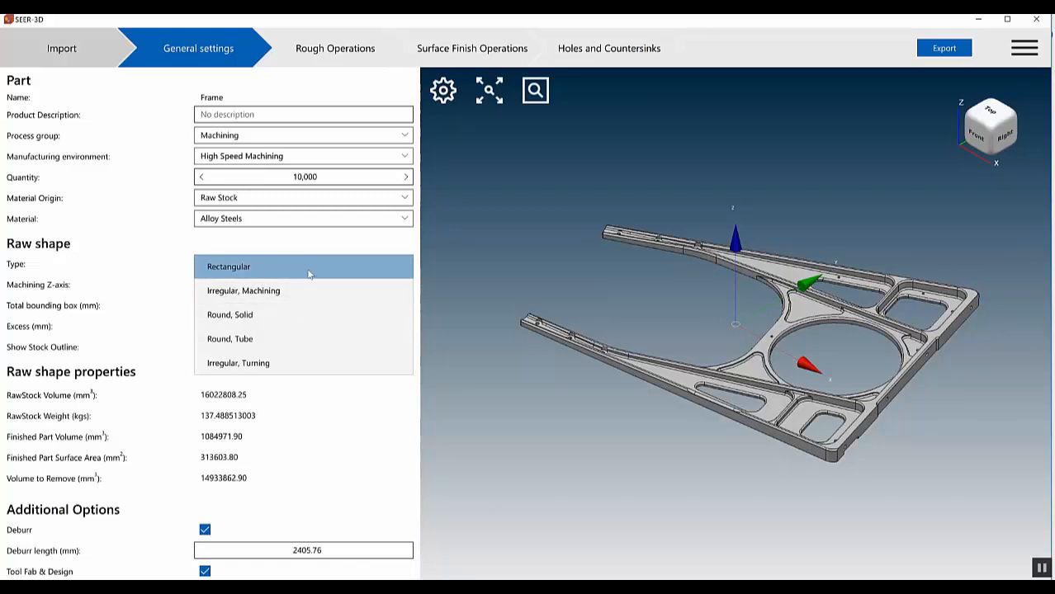
click(308, 271)
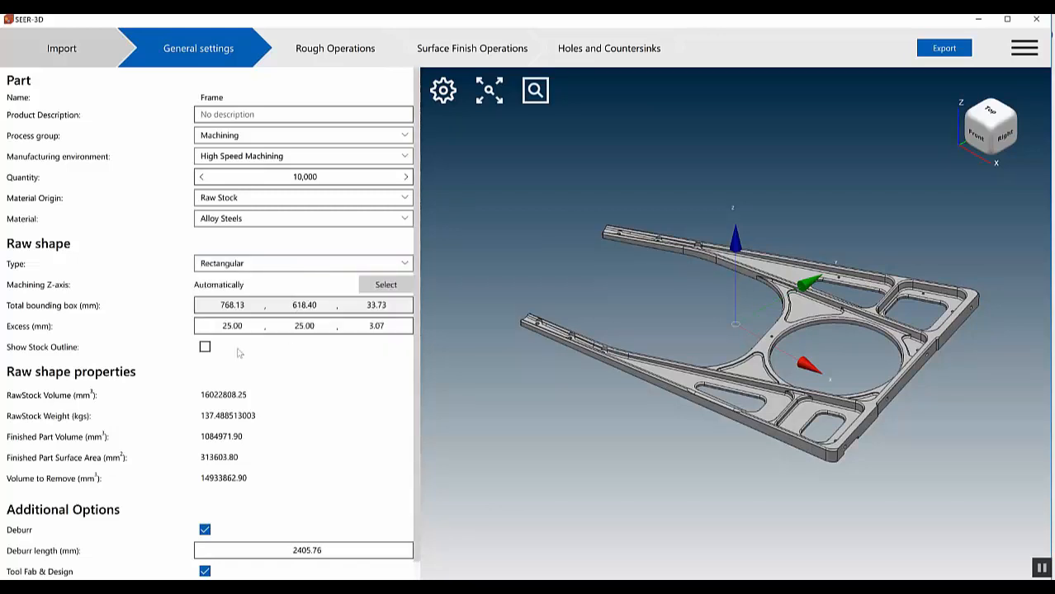
Show the stock outline around the frame and inspect it from another angle
click(206, 347)
drag(626, 455, 570, 468)
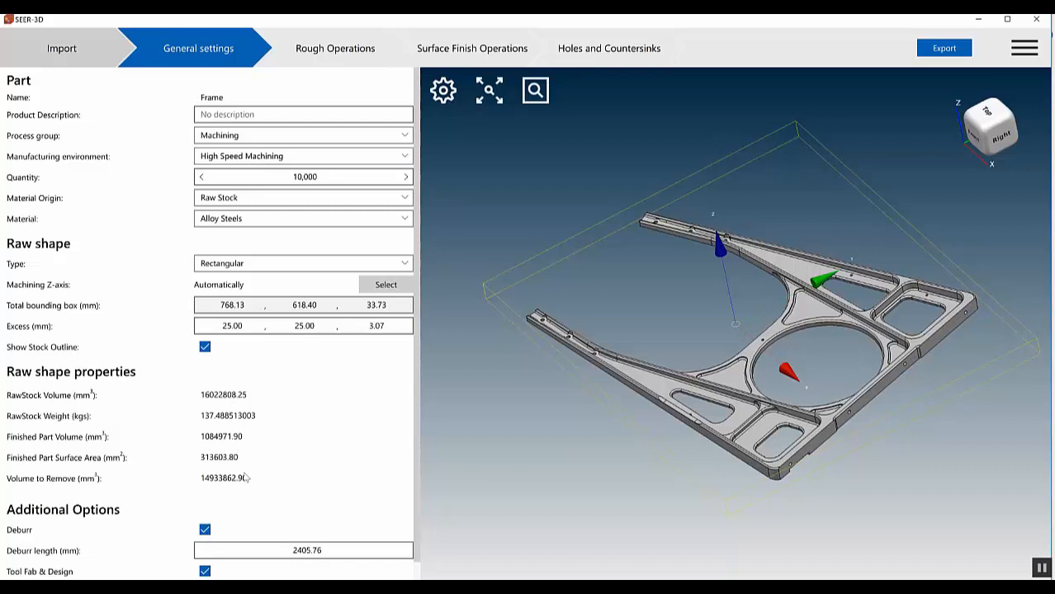
Turn the Deburr option off and back on
scroll(279, 530, down, 1)
click(206, 511)
click(205, 511)
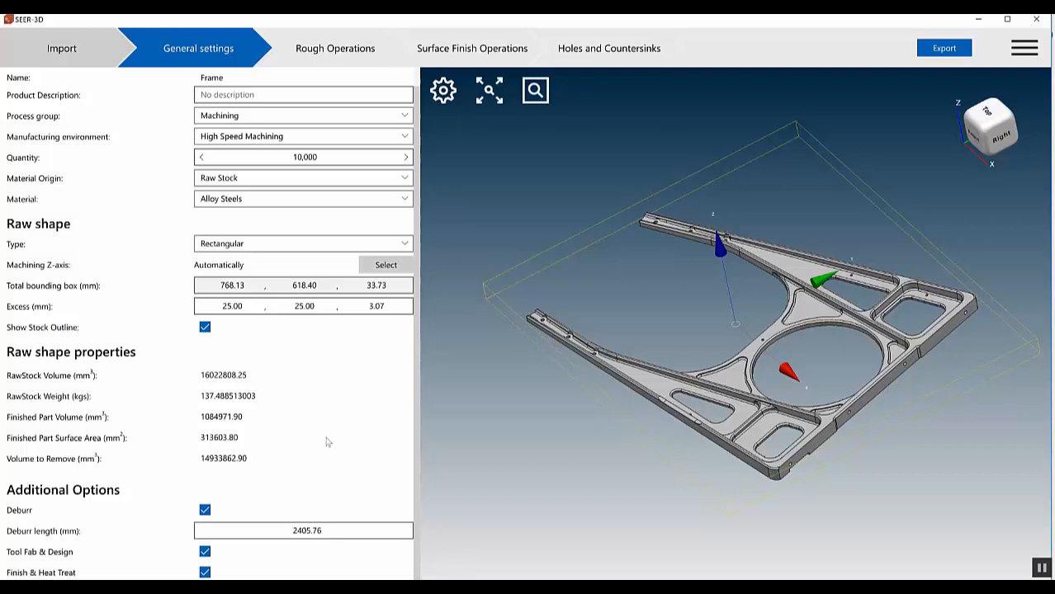
In the rough operations, switch Cut Away Raw Stock and Skim Stock Excess on and back off
click(346, 52)
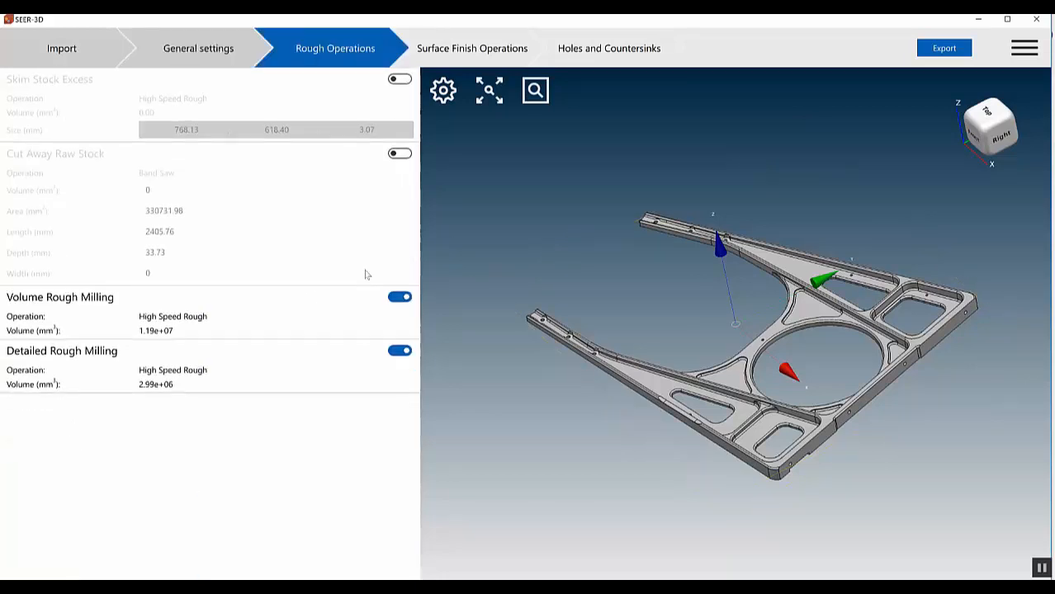
click(404, 155)
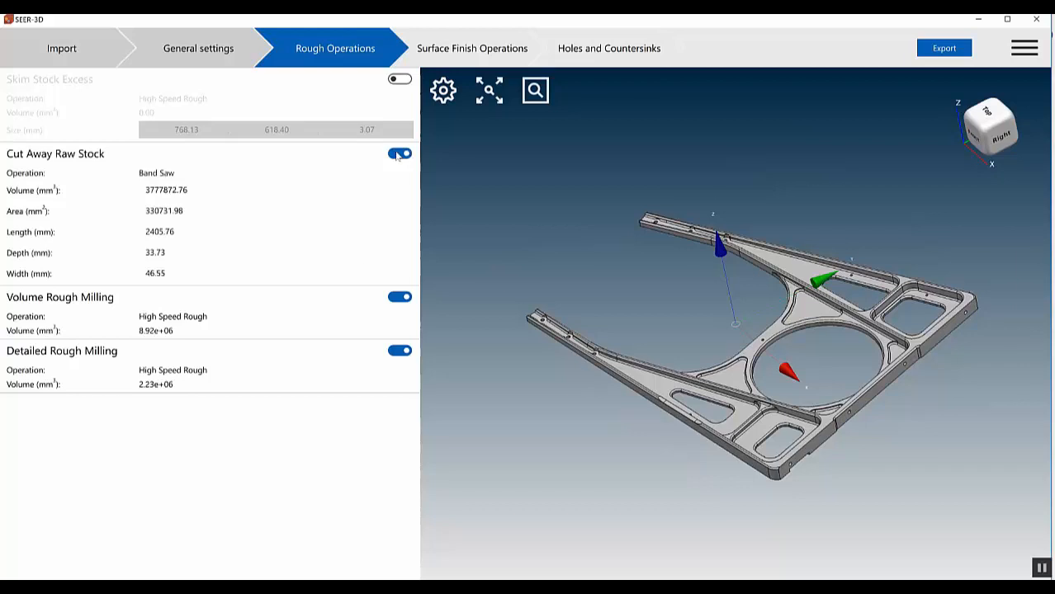
click(404, 155)
click(397, 80)
click(395, 79)
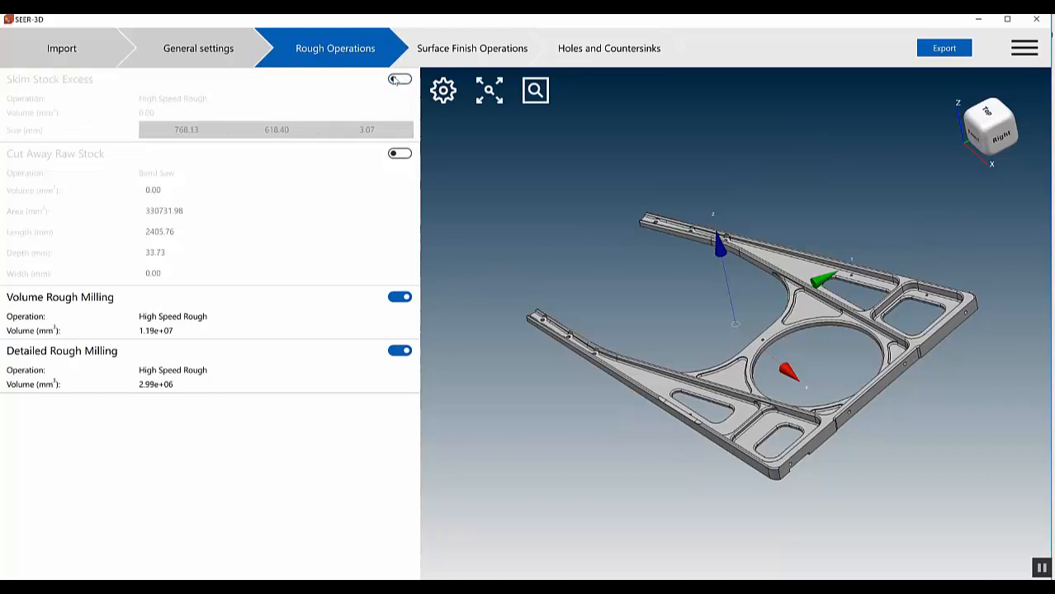
Review the surface finish operations, examining the circular milled surface, the curved milled surface and the curved group's Face 10
click(478, 51)
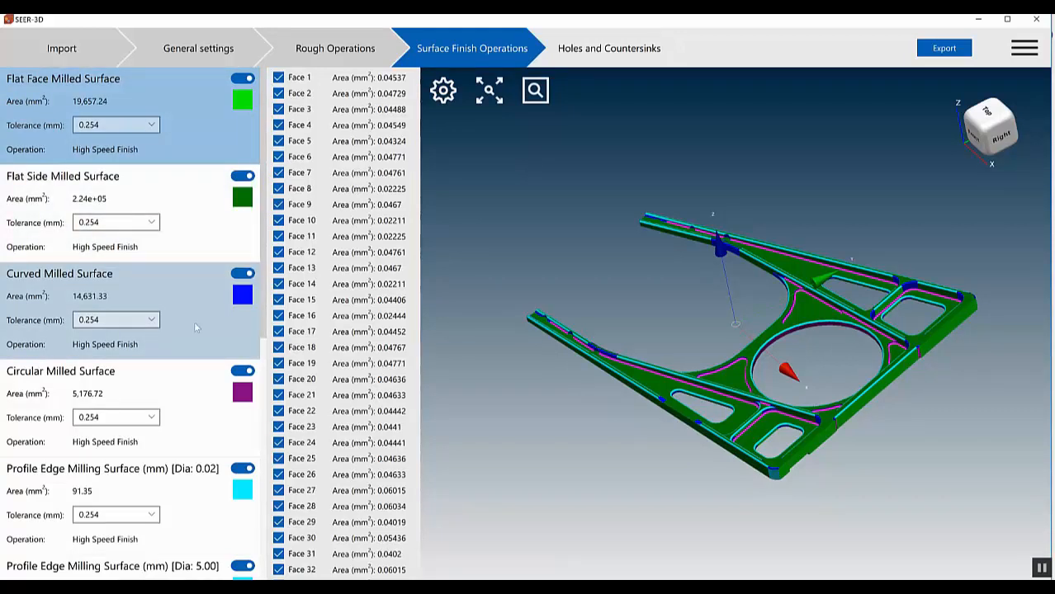
click(201, 379)
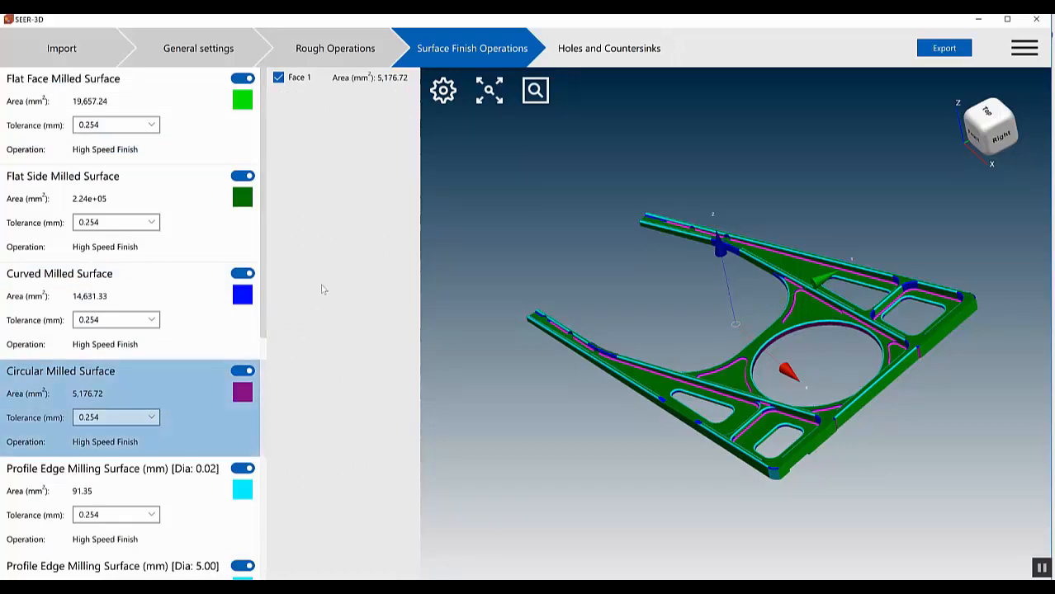
click(192, 305)
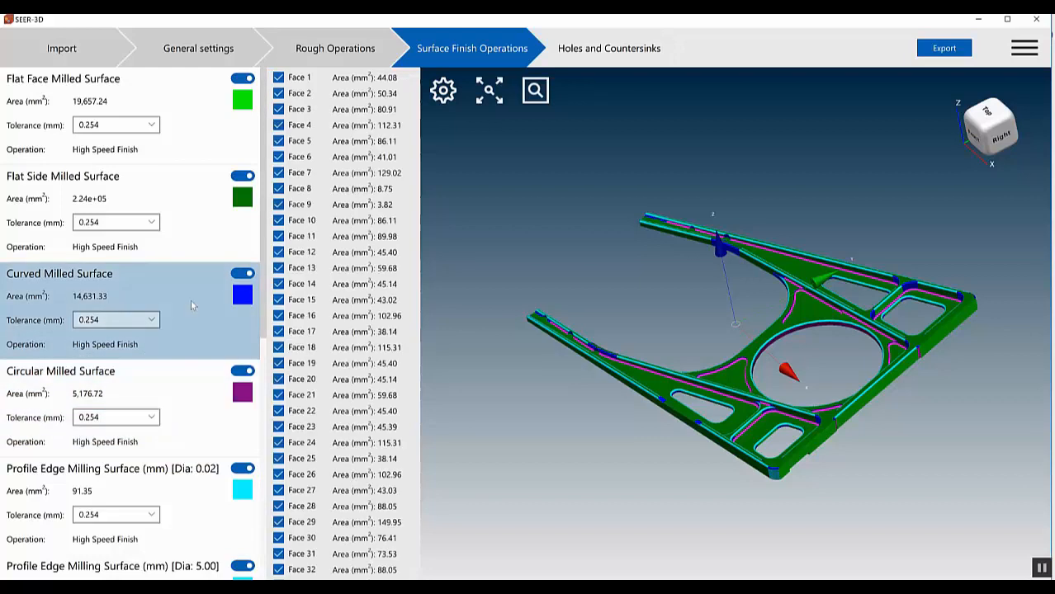
click(303, 223)
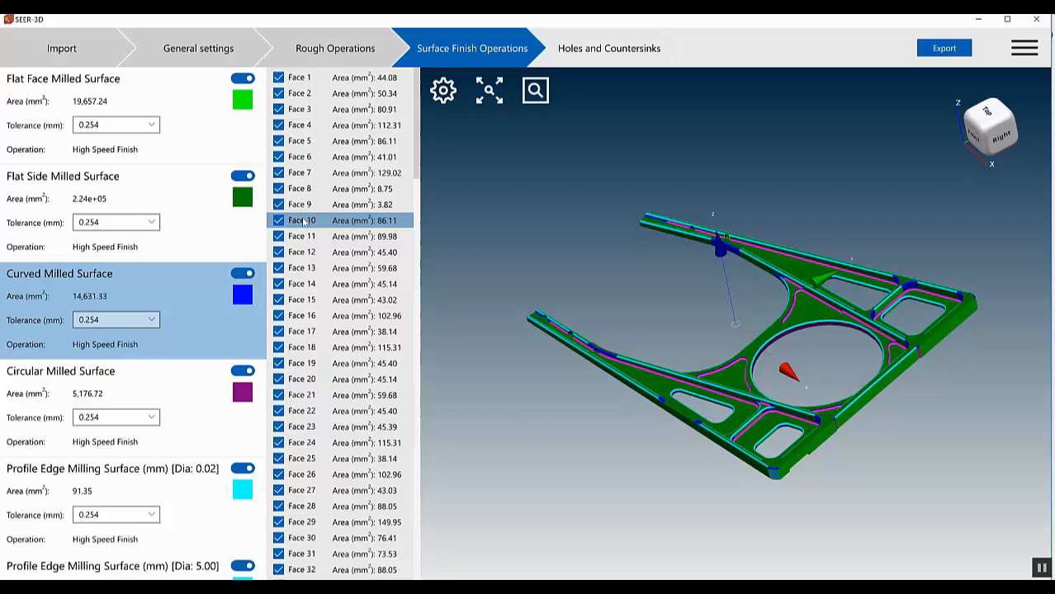
Set the curved milled surface tolerance to 0.005 mm and switch that operation off and back on
click(153, 321)
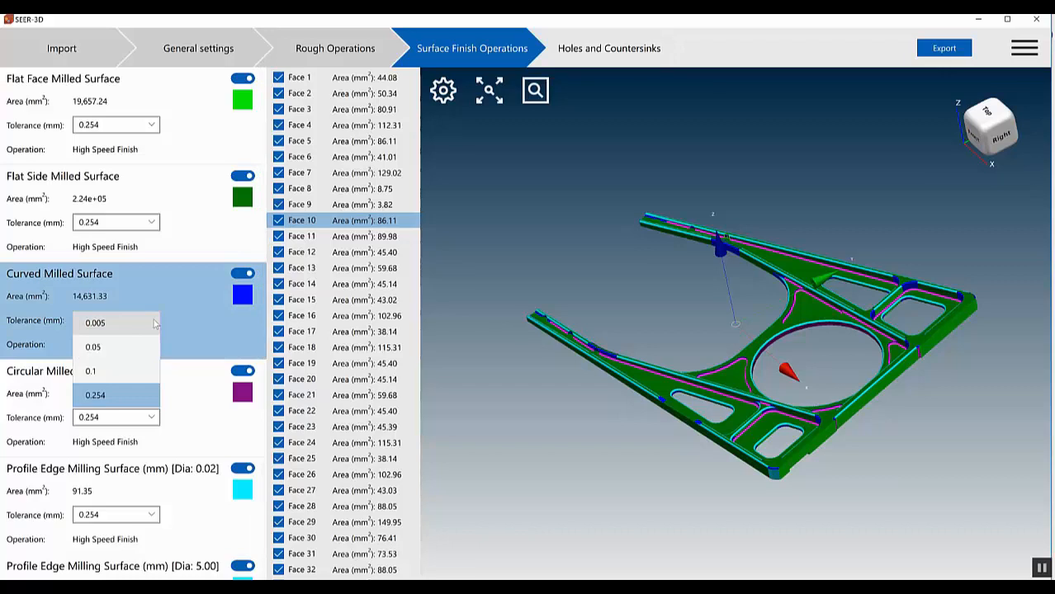
click(154, 323)
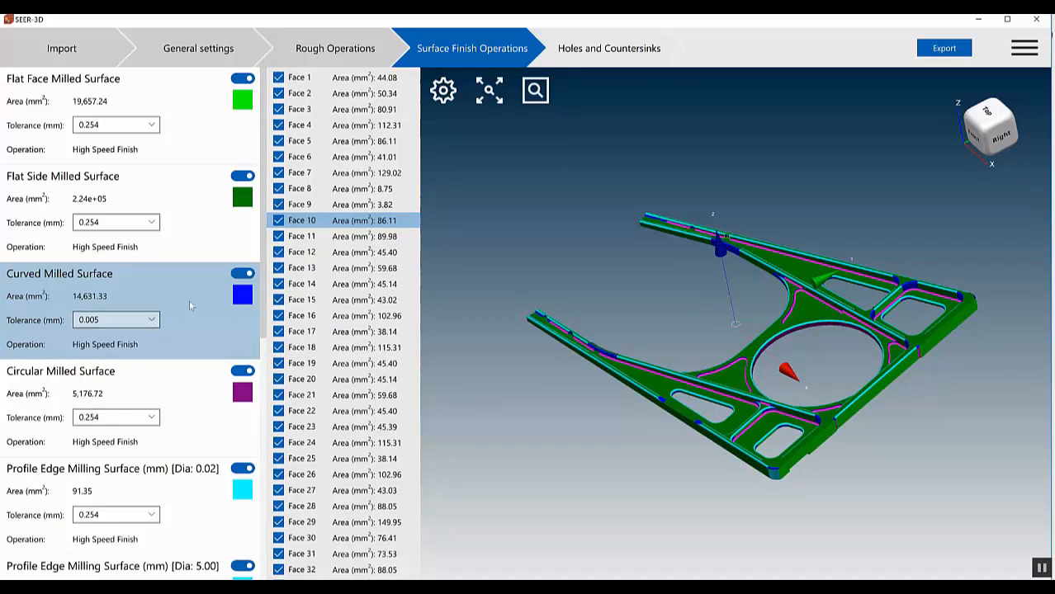
click(241, 275)
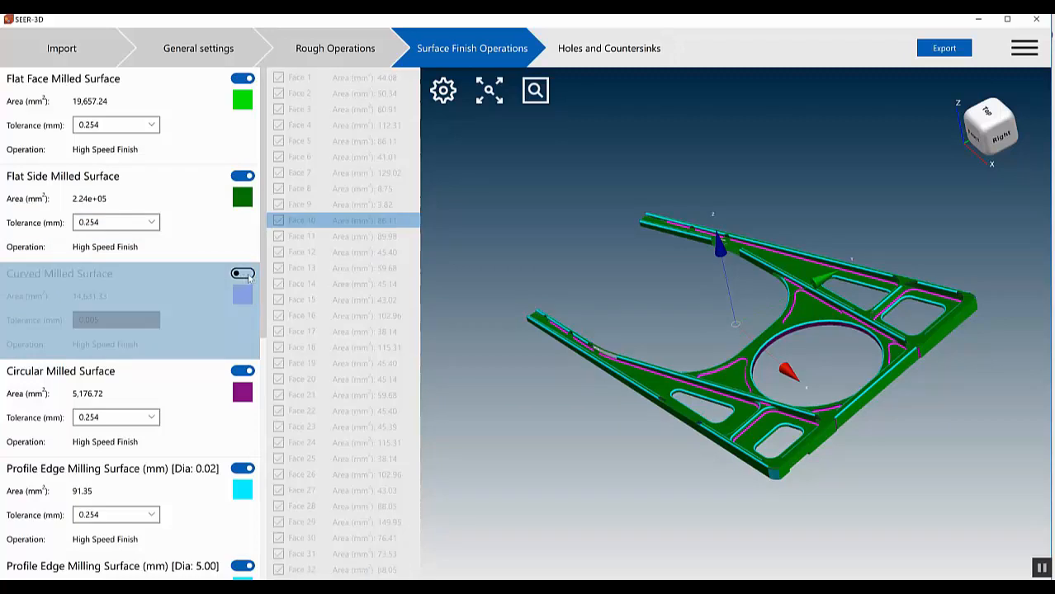
click(241, 275)
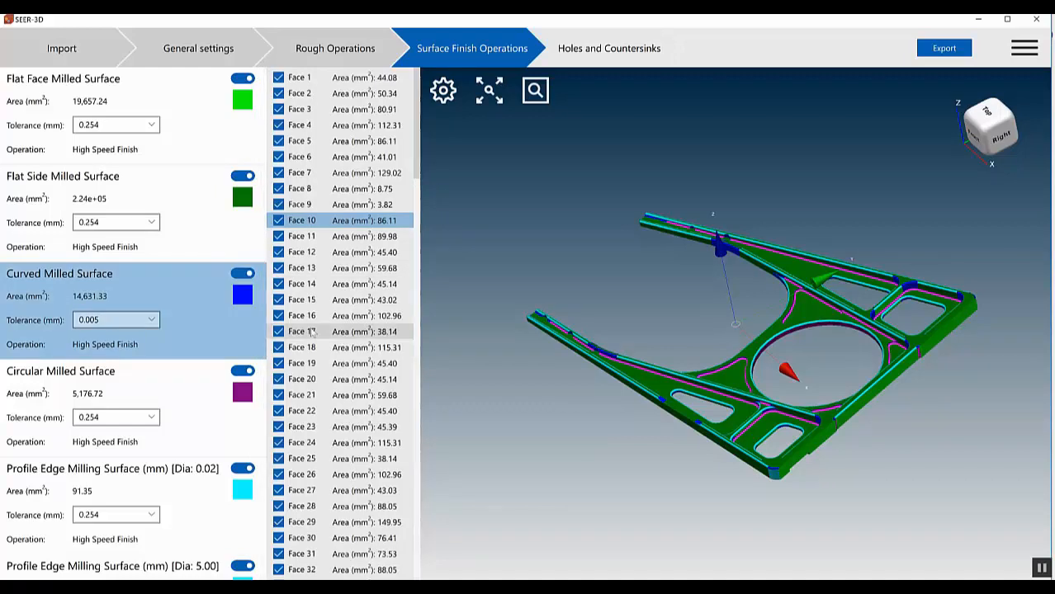
Exclude Face 26, Face 29 and Face 17 from the curved milled surface operation
click(278, 475)
click(278, 523)
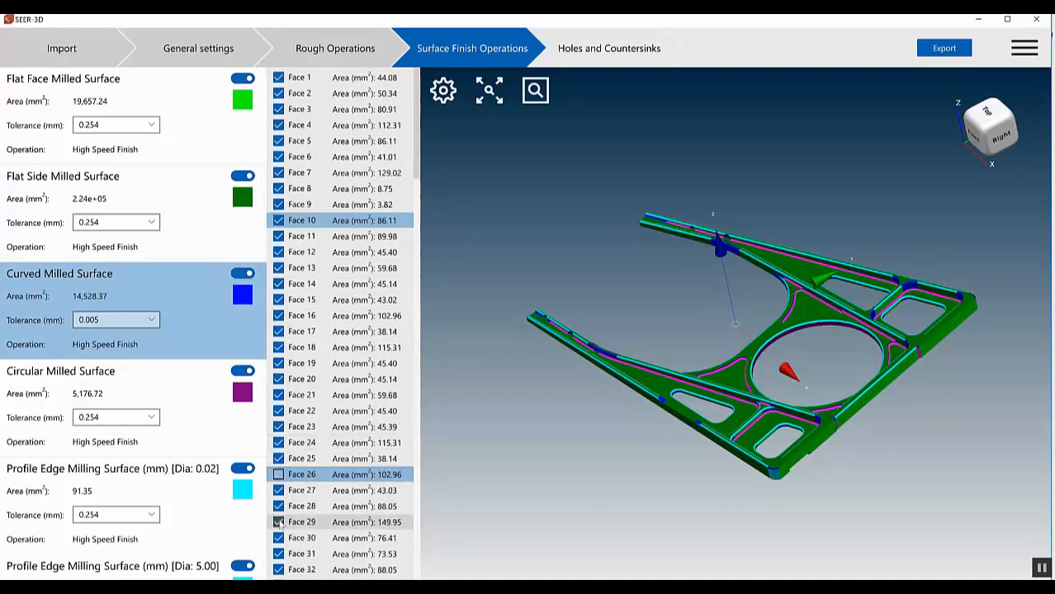
click(278, 332)
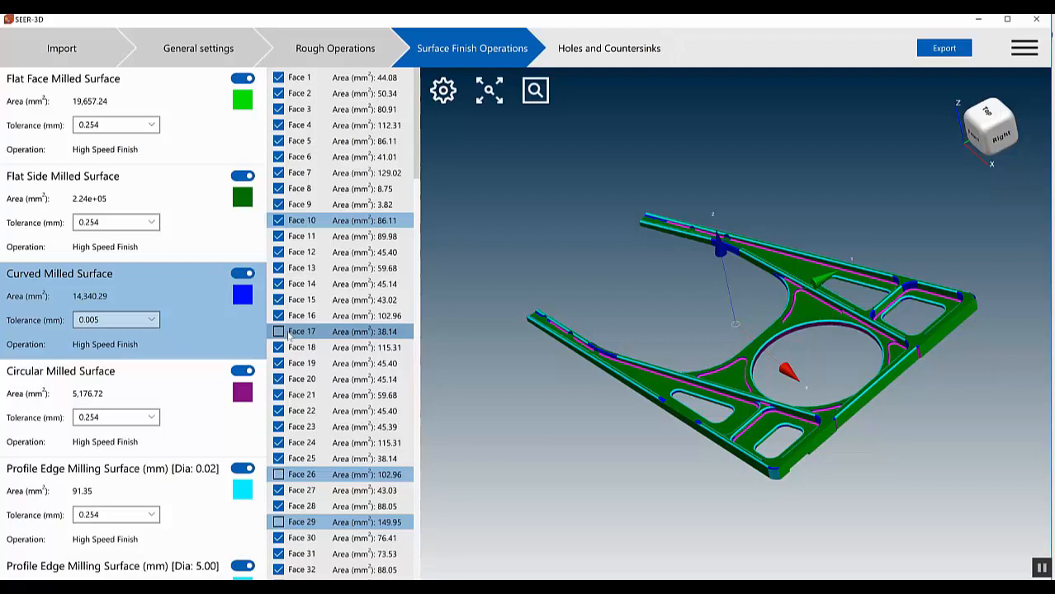
Reassign Face 12 of the flat side milled surface to the Flat Face Milled Surface operation
drag(291, 334, 202, 228)
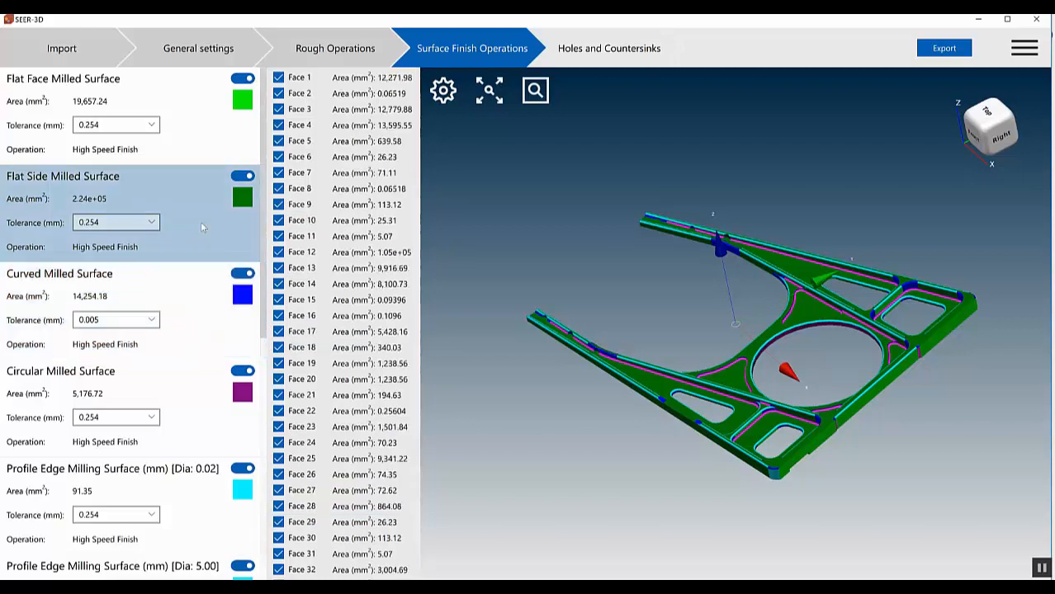
click(299, 254)
right_click(300, 256)
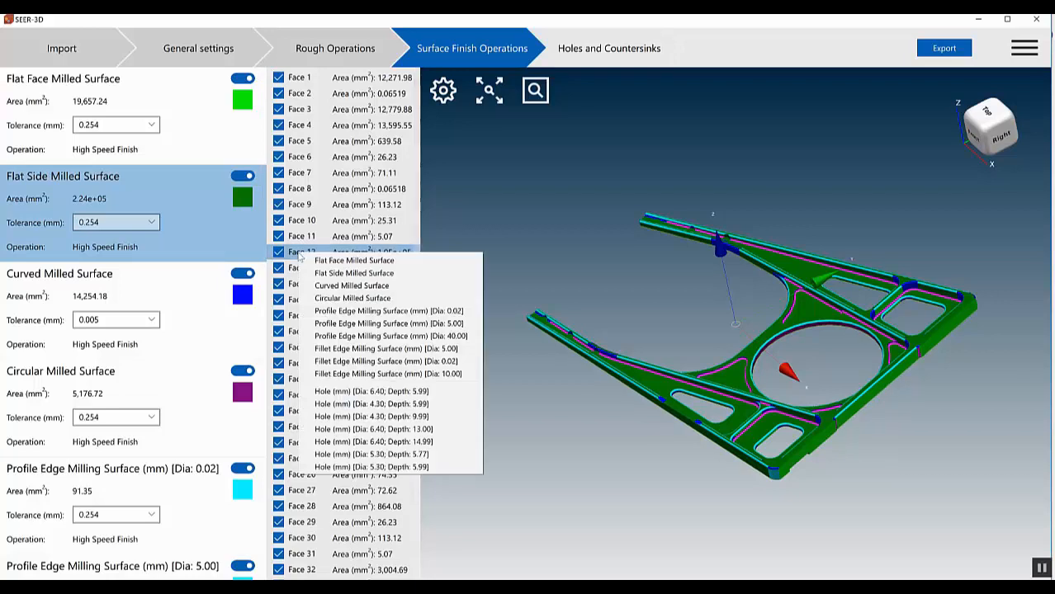
click(347, 260)
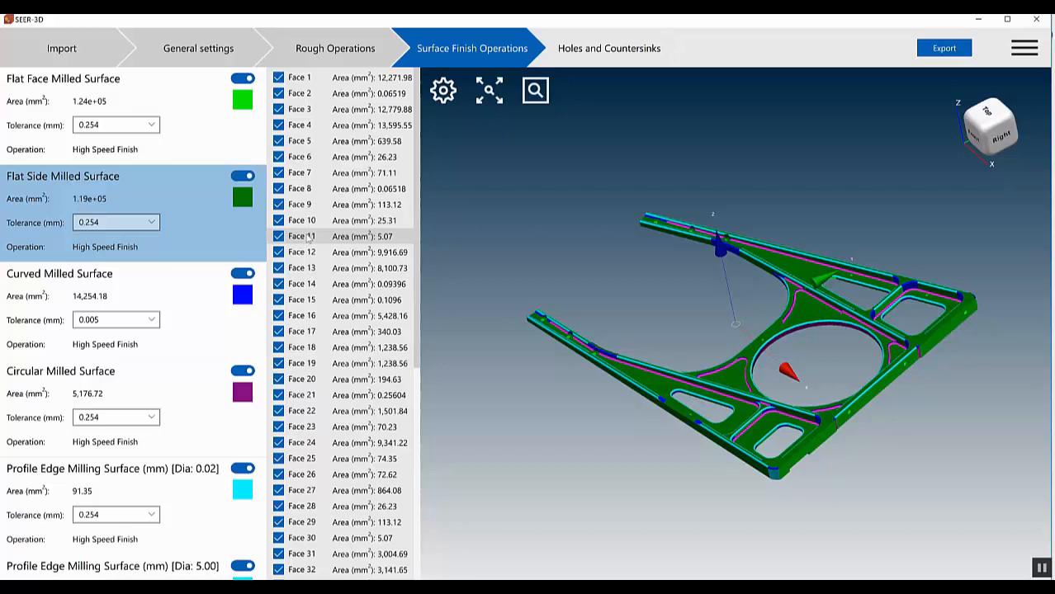
Review the holes and countersinks, examining the 4.30 mm diameter hole groups with depths 5.99 and 9.99 mm
click(601, 54)
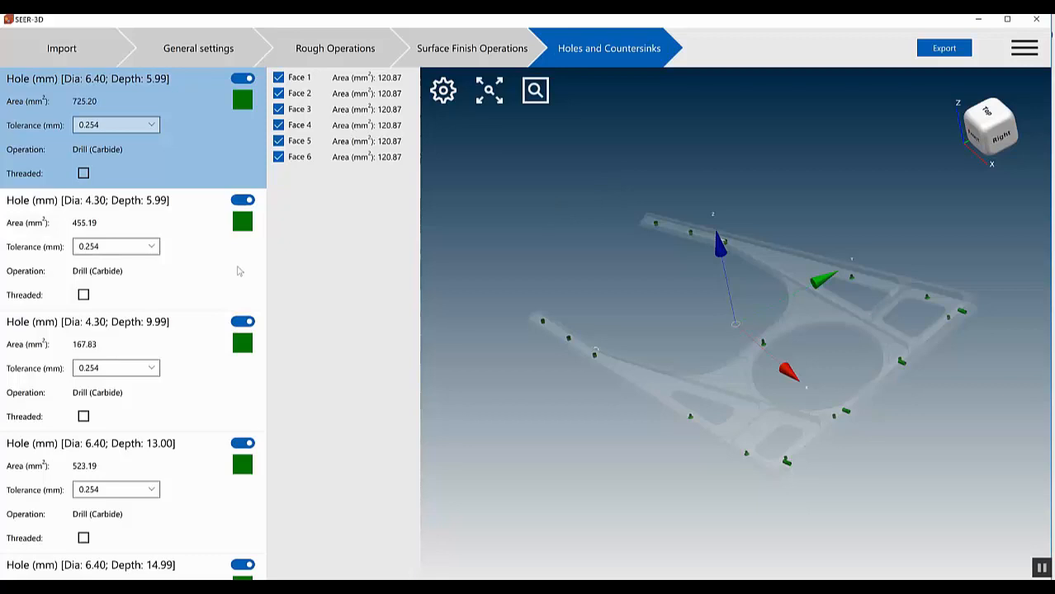
click(198, 271)
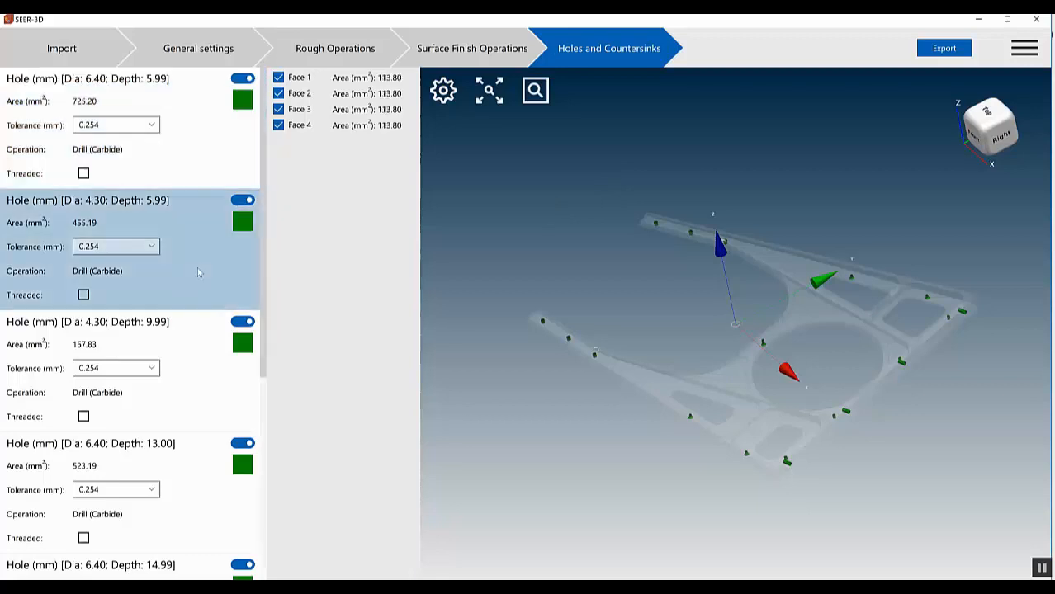
click(208, 358)
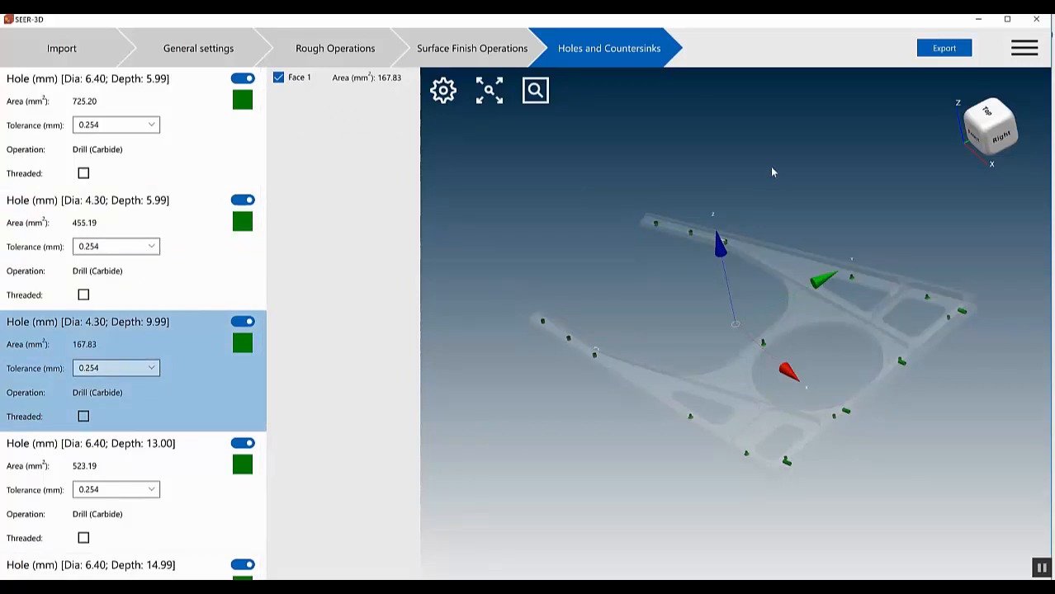
Review the program options, switch the units to Imperial and back to Metric, and close the options
click(1023, 58)
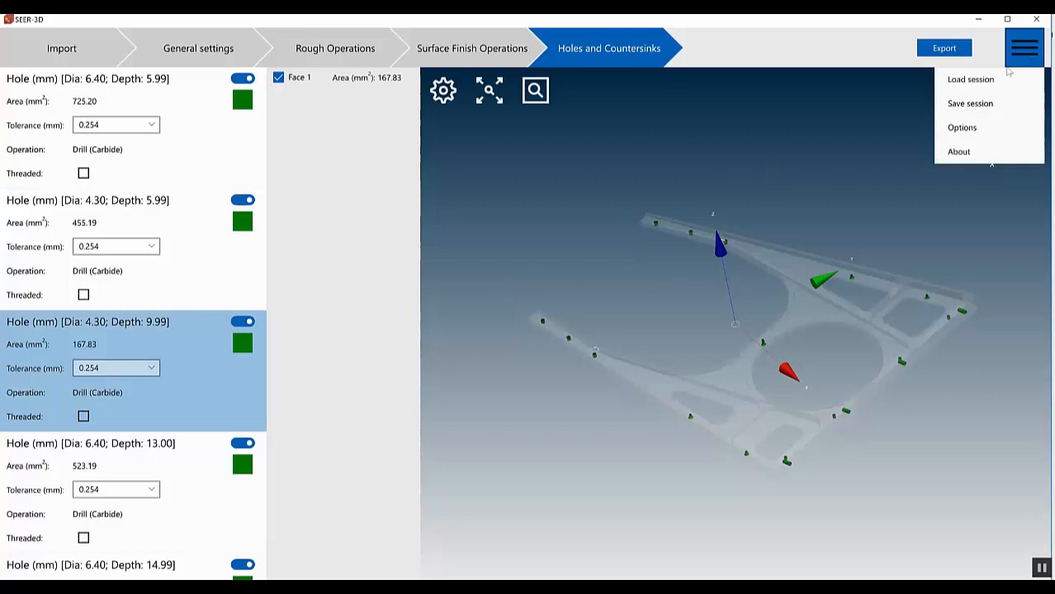
click(994, 131)
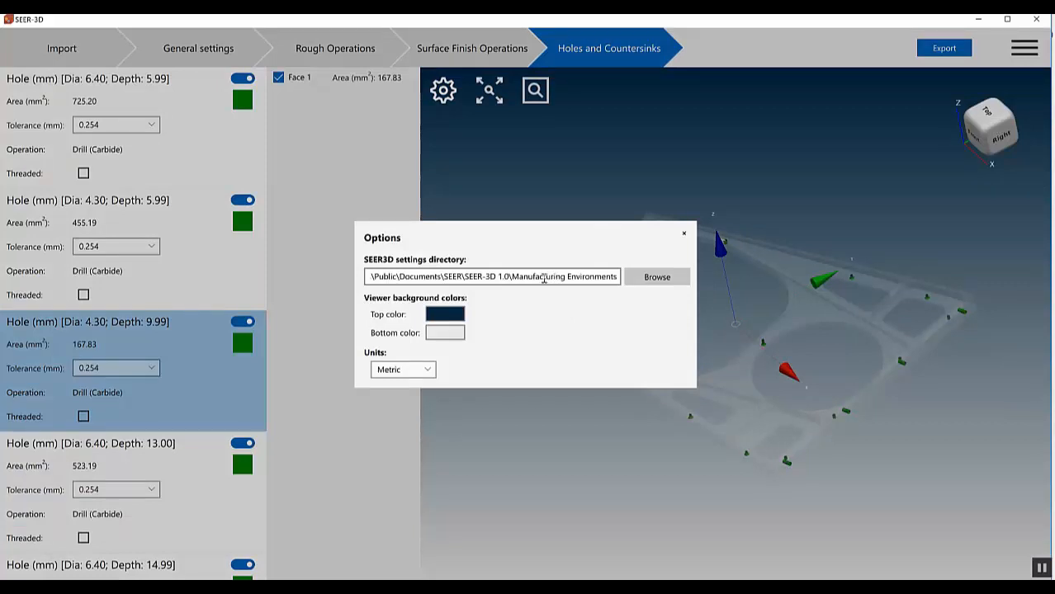
click(423, 376)
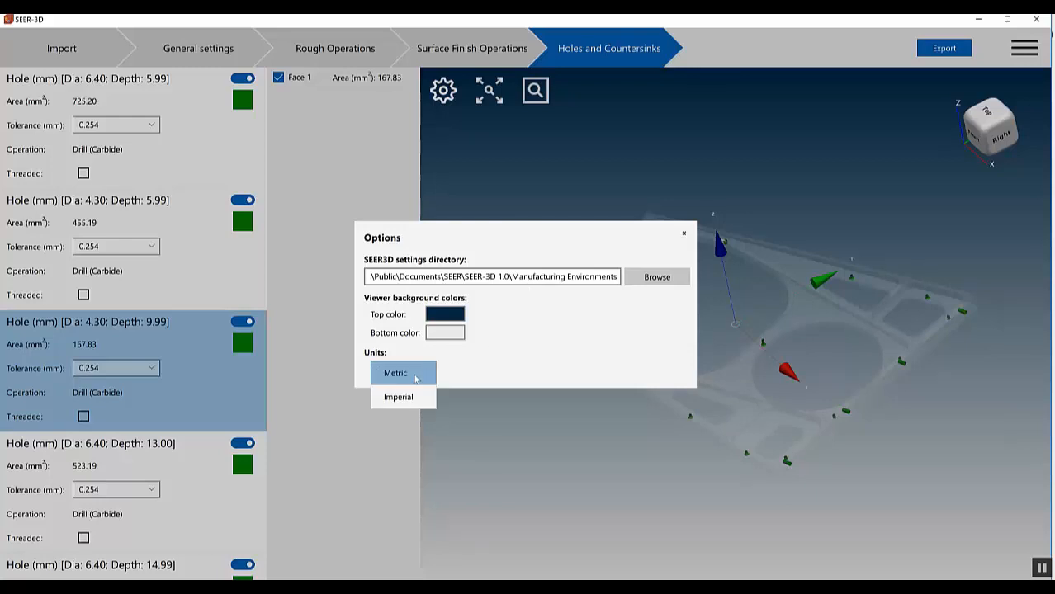
click(408, 399)
click(424, 372)
click(416, 376)
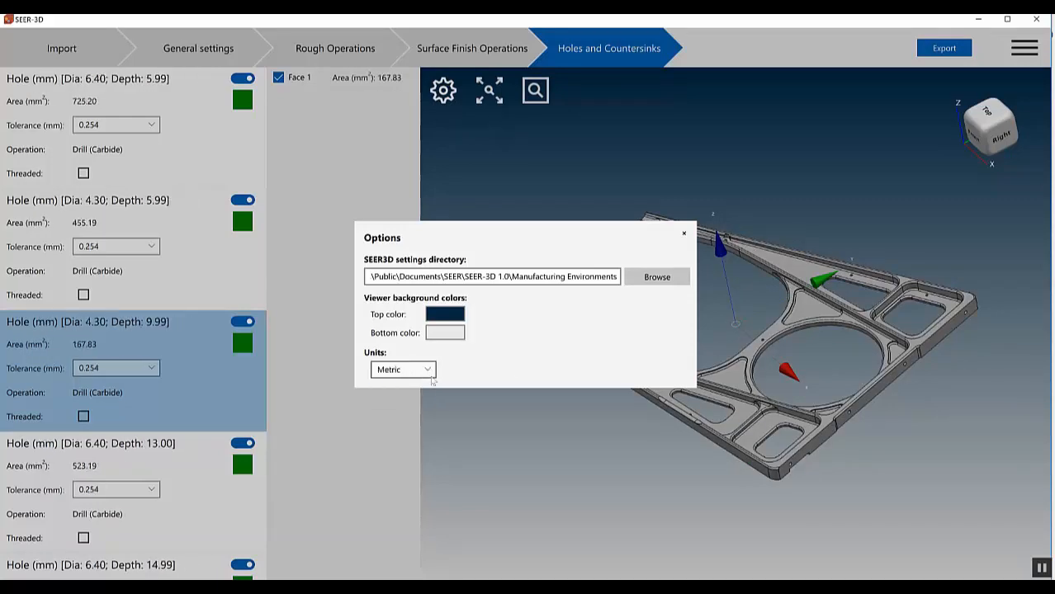
click(684, 233)
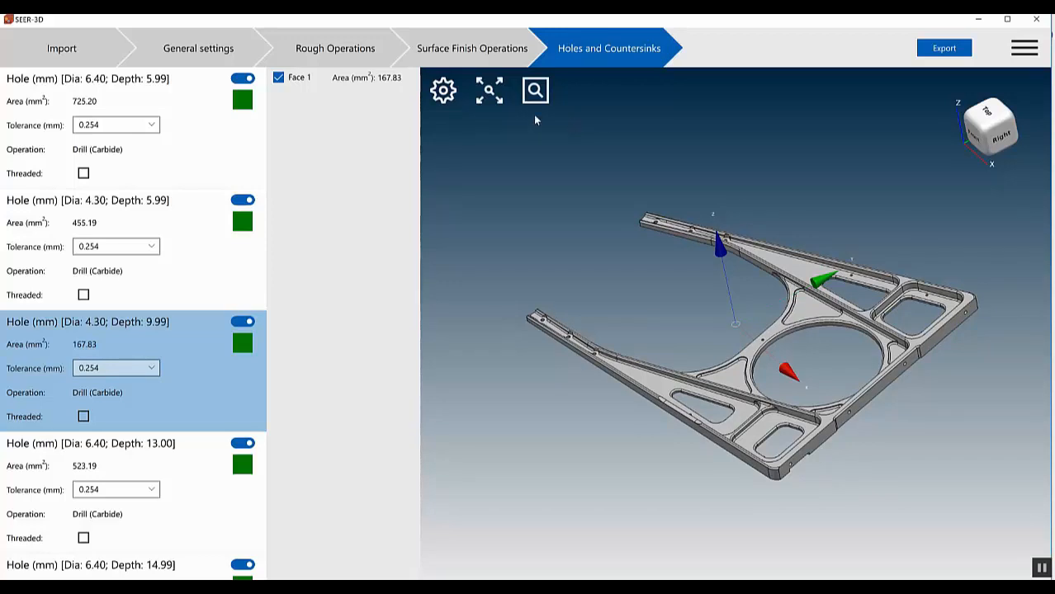
Import the S5000.step part and set its manufacturing environment to Turn Bore Machine
click(92, 51)
click(266, 111)
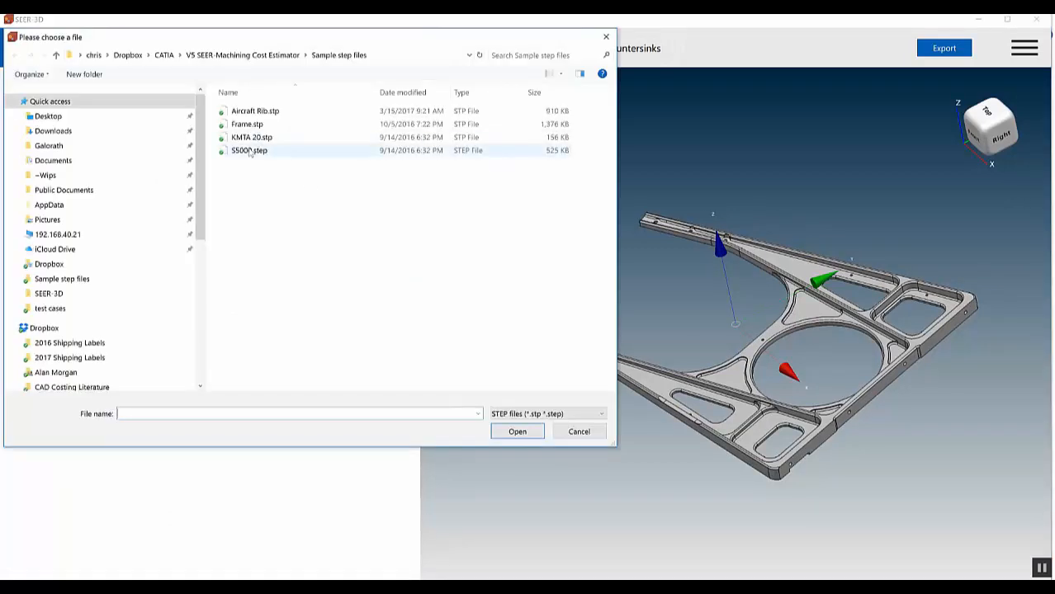
double_click(249, 151)
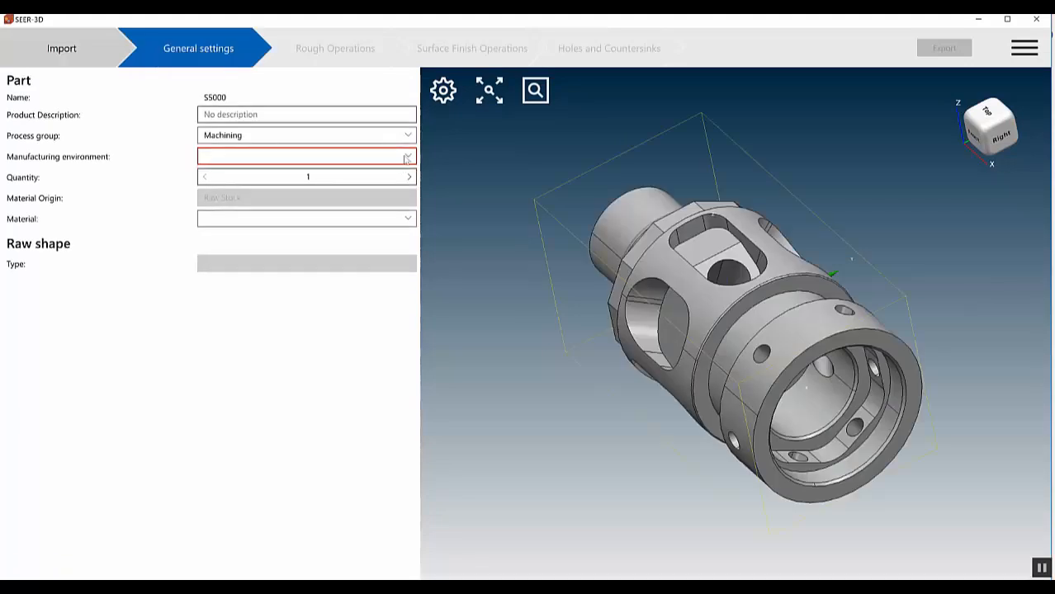
click(406, 157)
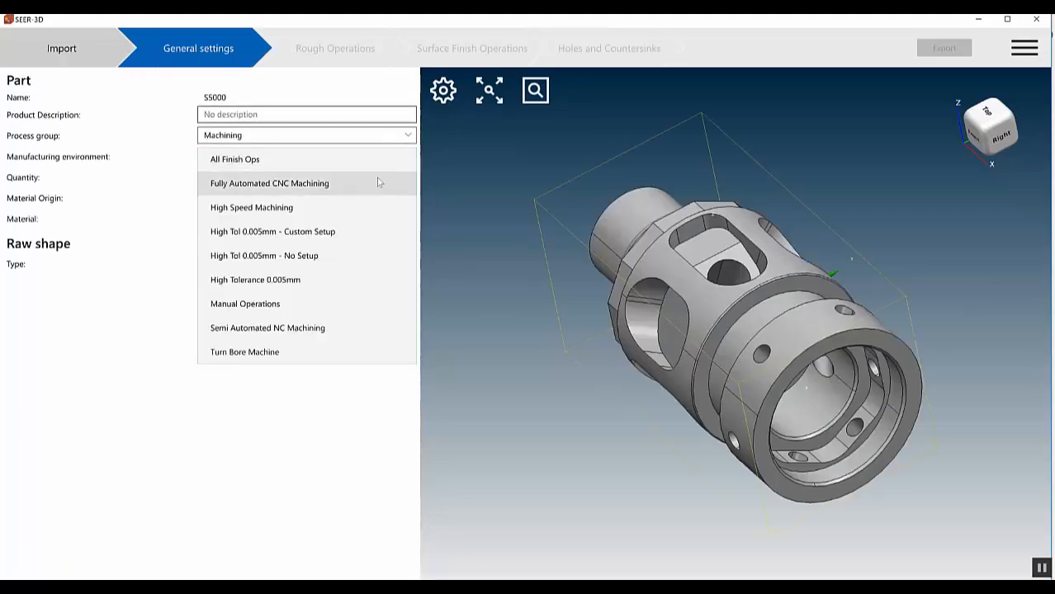
click(290, 349)
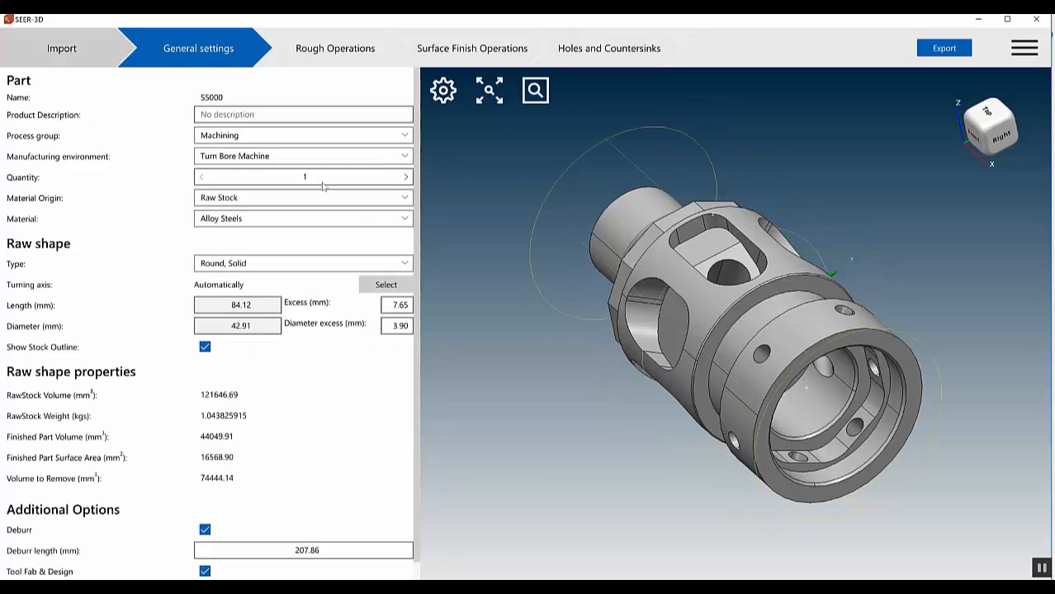
Set the part's quantity to 10,000 and its material origin to Die Casting
click(328, 179)
text(0000)
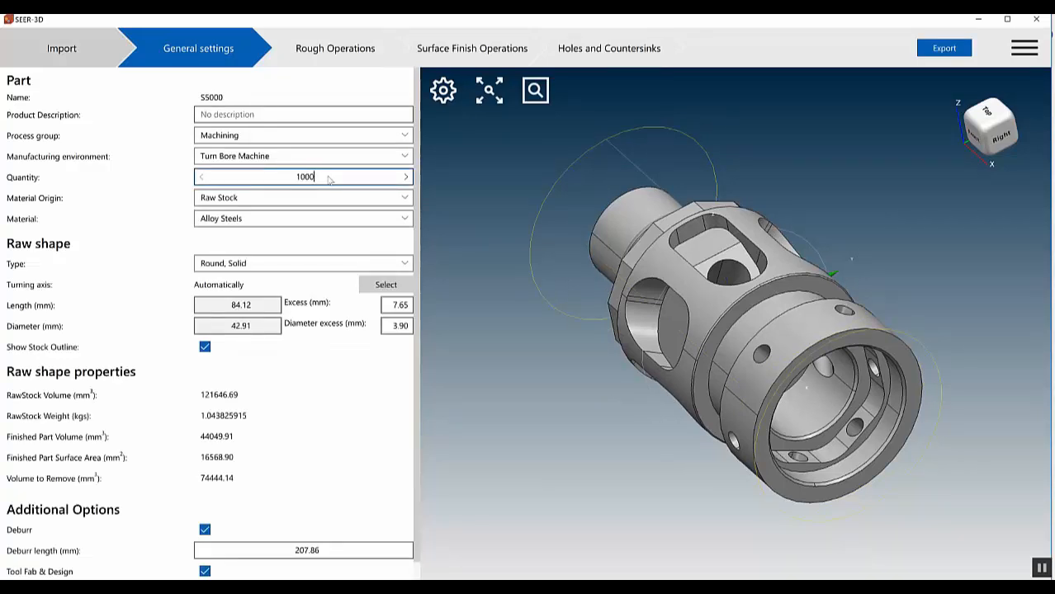
click(361, 204)
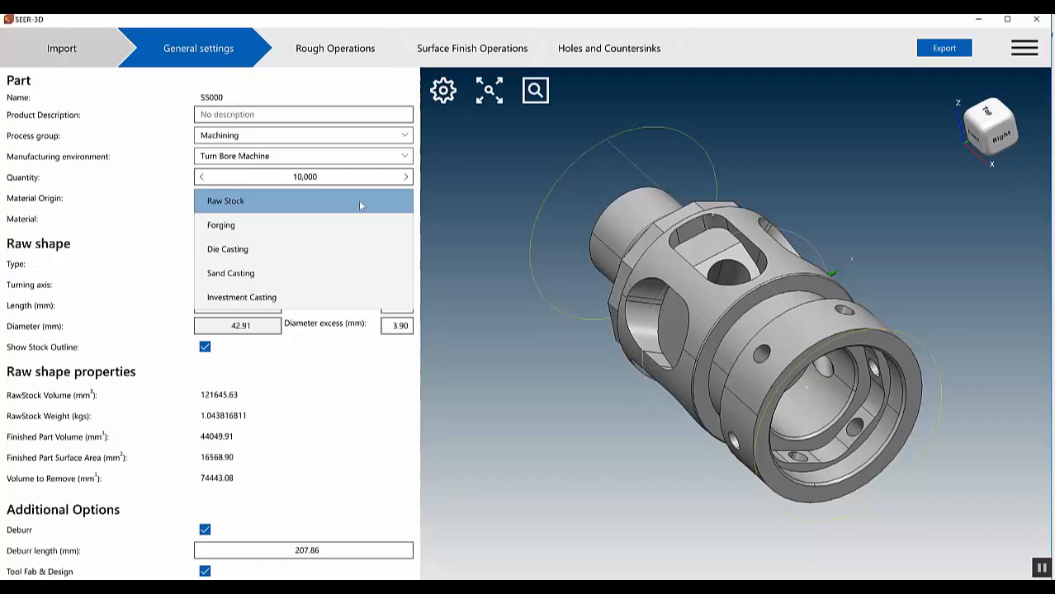
click(328, 257)
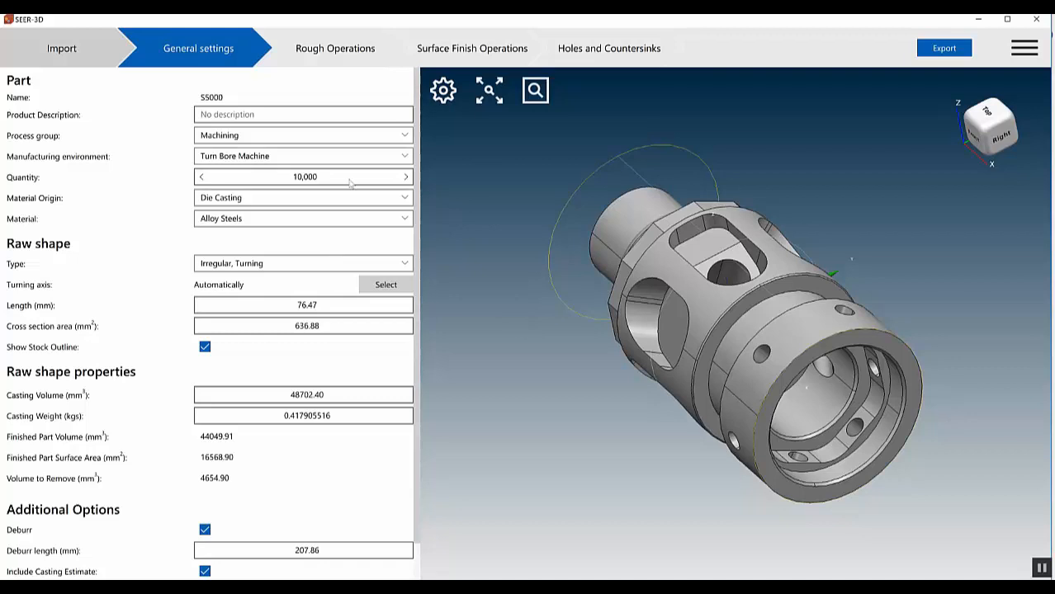
Review the turning, boring and milling rough operations and inspect the part from another angle
click(343, 51)
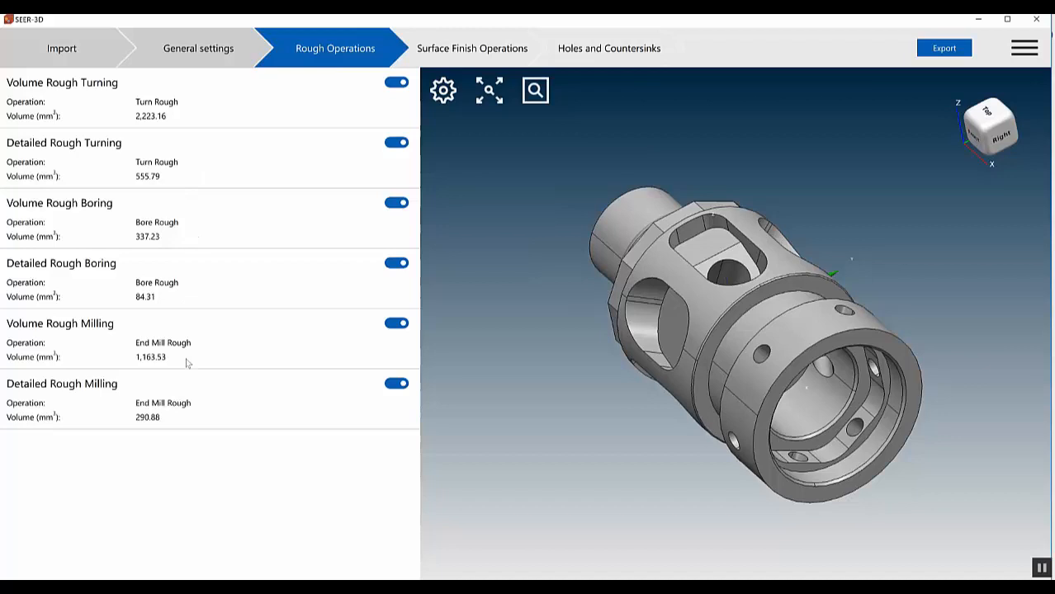
drag(587, 373, 770, 298)
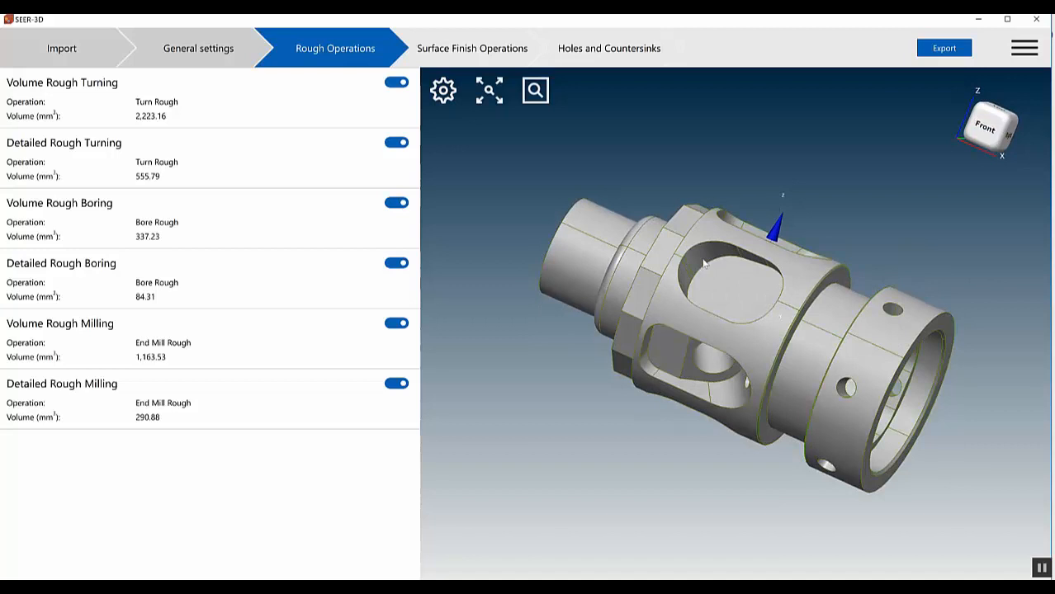
Examine the surface finish operations, checking Faces 4, 2 and 3 of the 38.73 mm turn diameter surface and the 8.50 mm diameter group
click(496, 49)
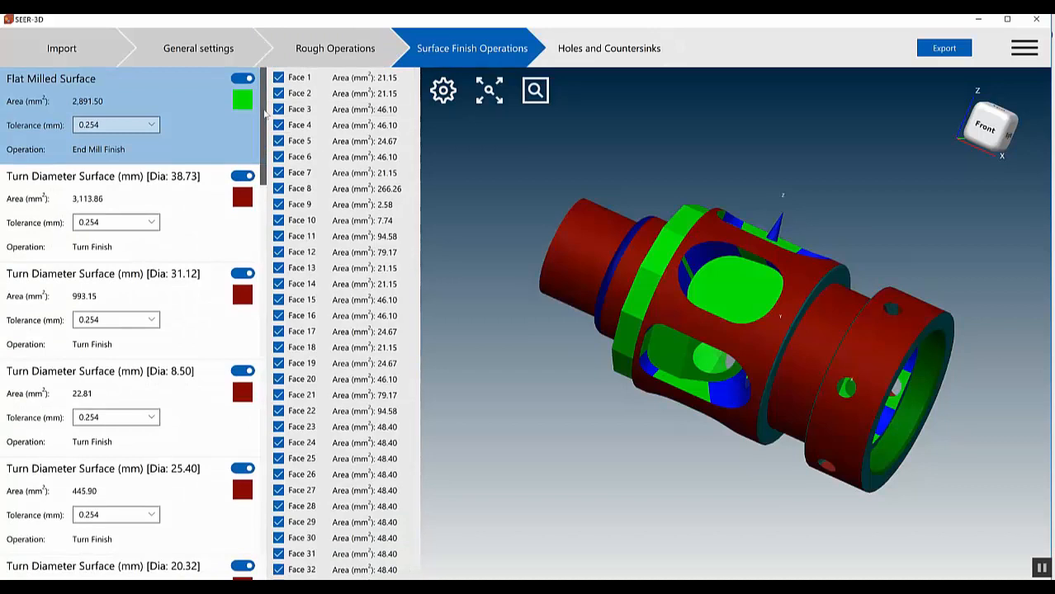
click(195, 190)
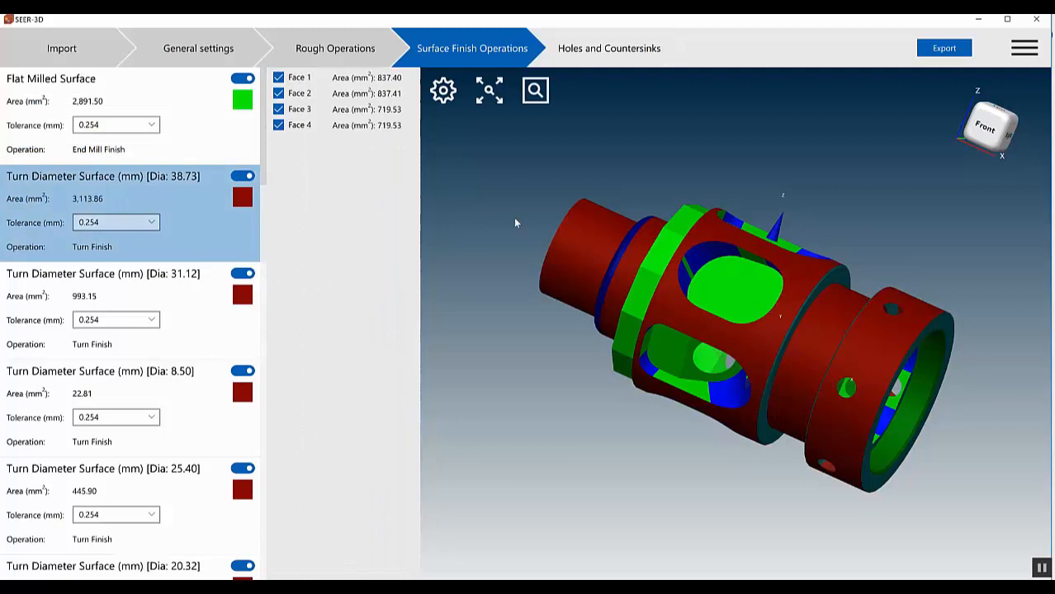
click(303, 124)
click(302, 94)
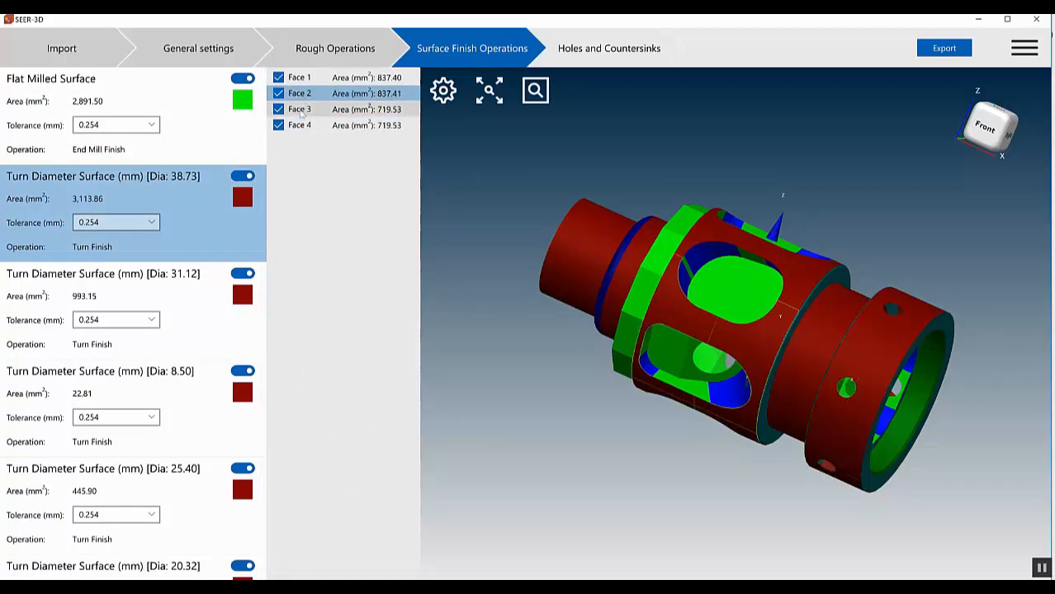
click(302, 109)
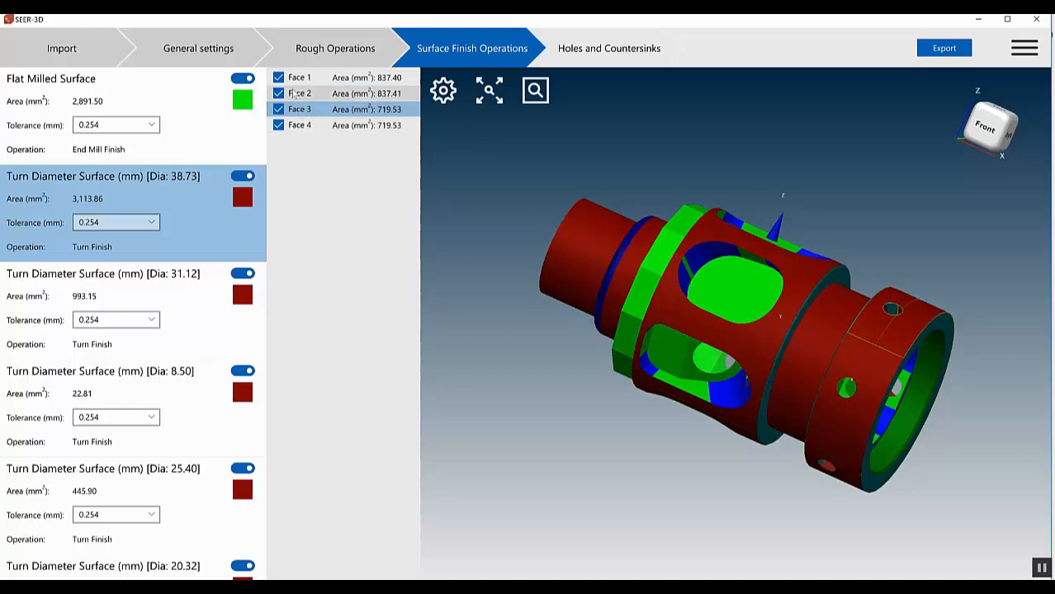
click(183, 385)
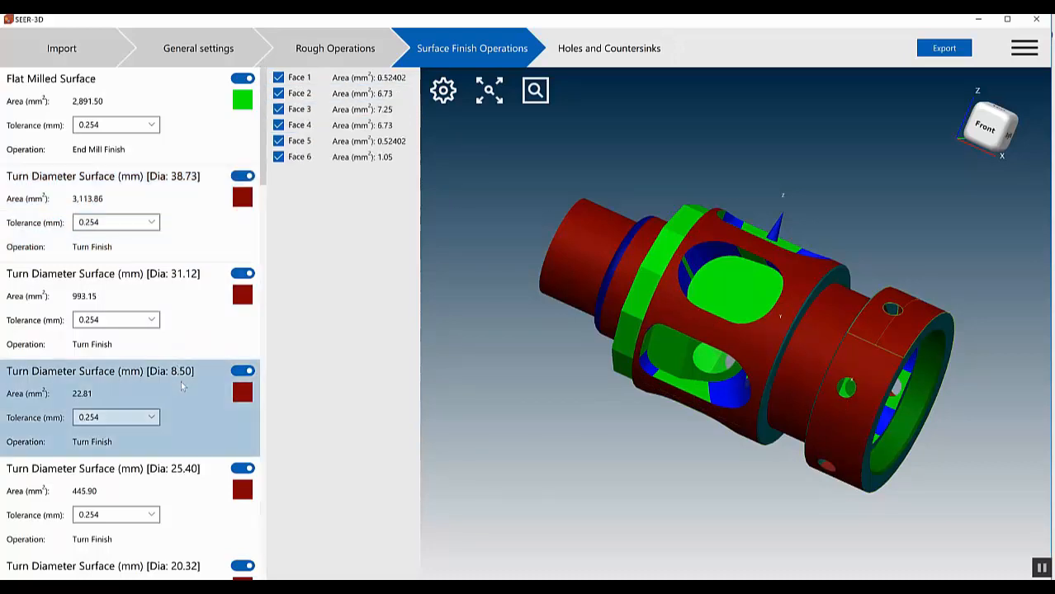
Review the remaining turn face and bore finish operations and inspect the part's holes and countersinks from another angle
scroll(266, 227, down, 2)
scroll(267, 228, down, 5)
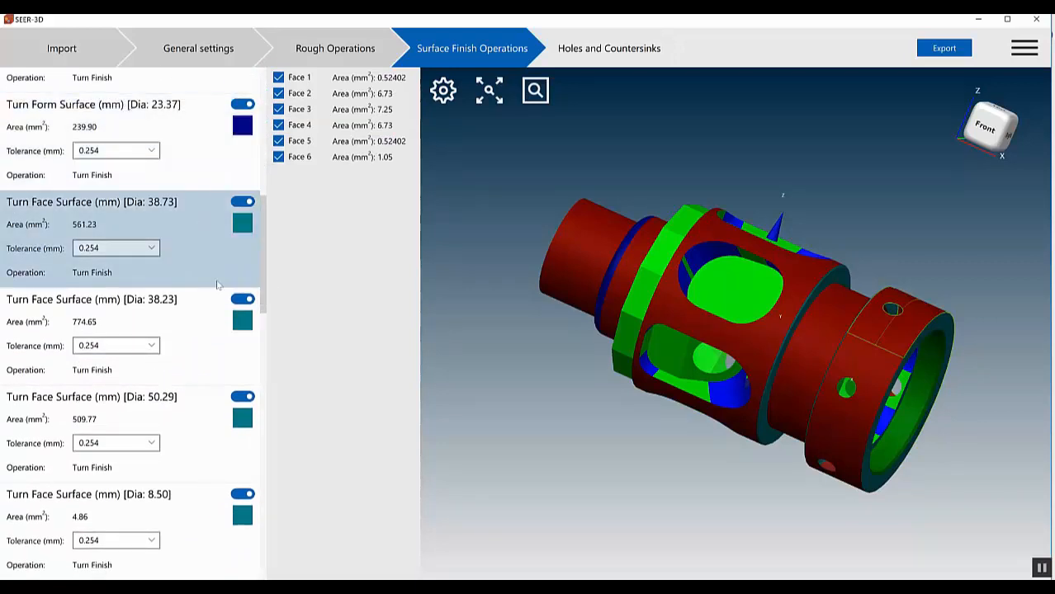
drag(264, 238, 270, 377)
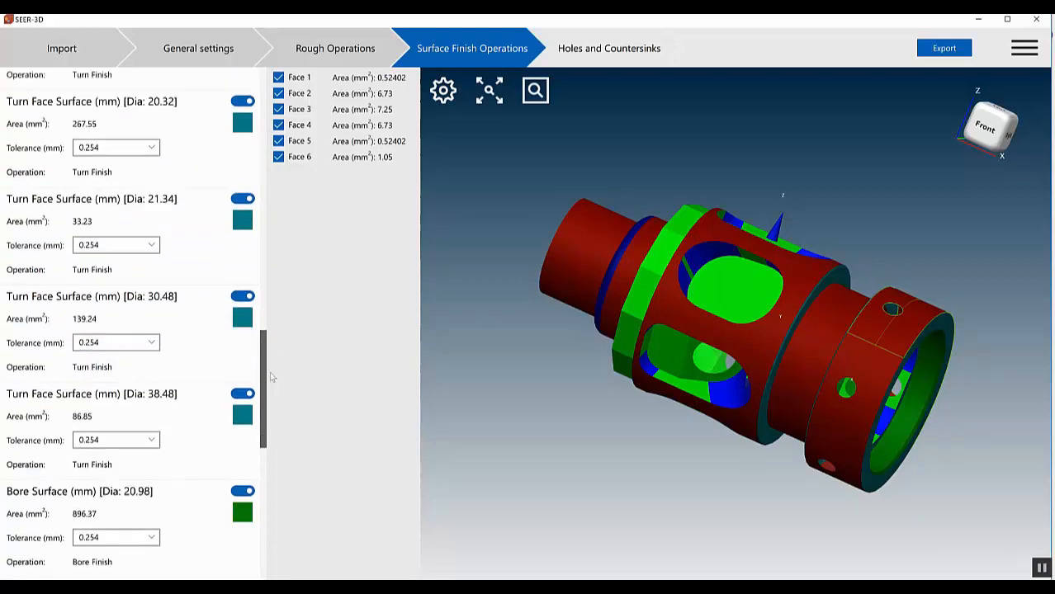
click(613, 51)
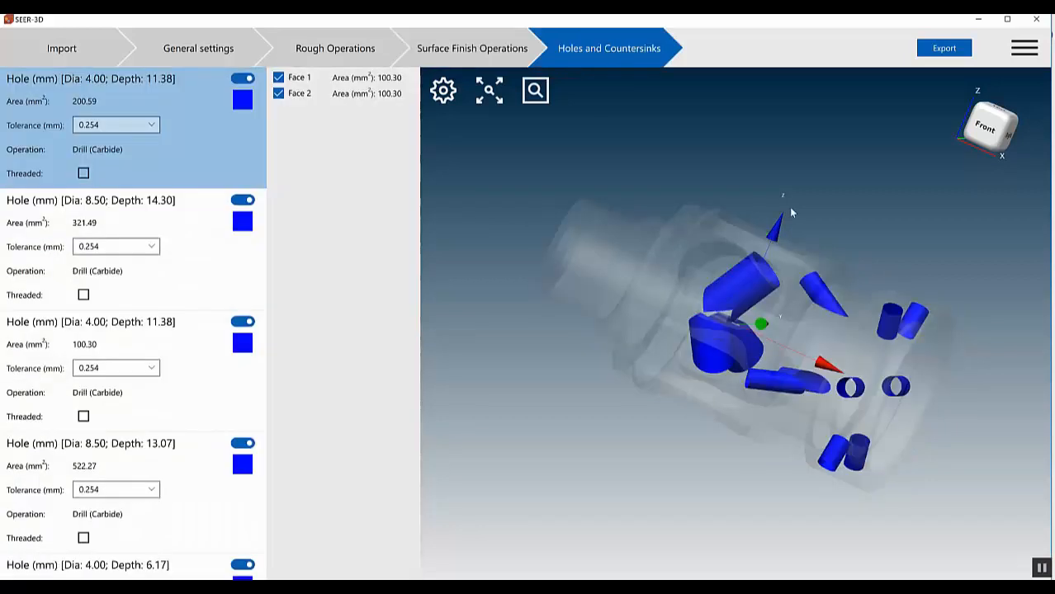
drag(930, 287, 887, 246)
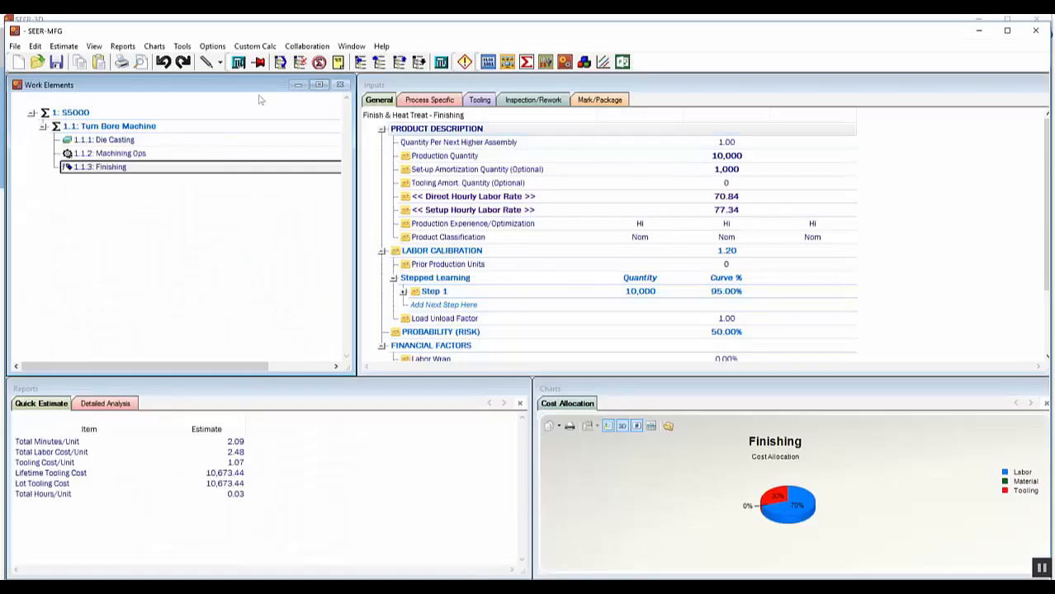
In SEER-MFG, examine the process-specific inputs and detailed cost analysis of the Die Casting work element
click(136, 142)
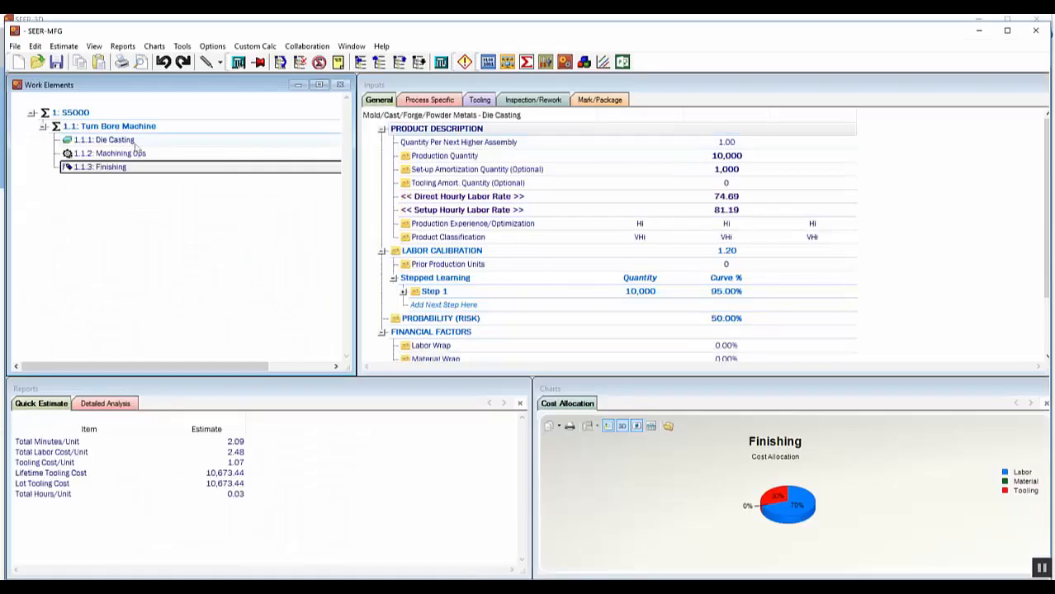
click(438, 99)
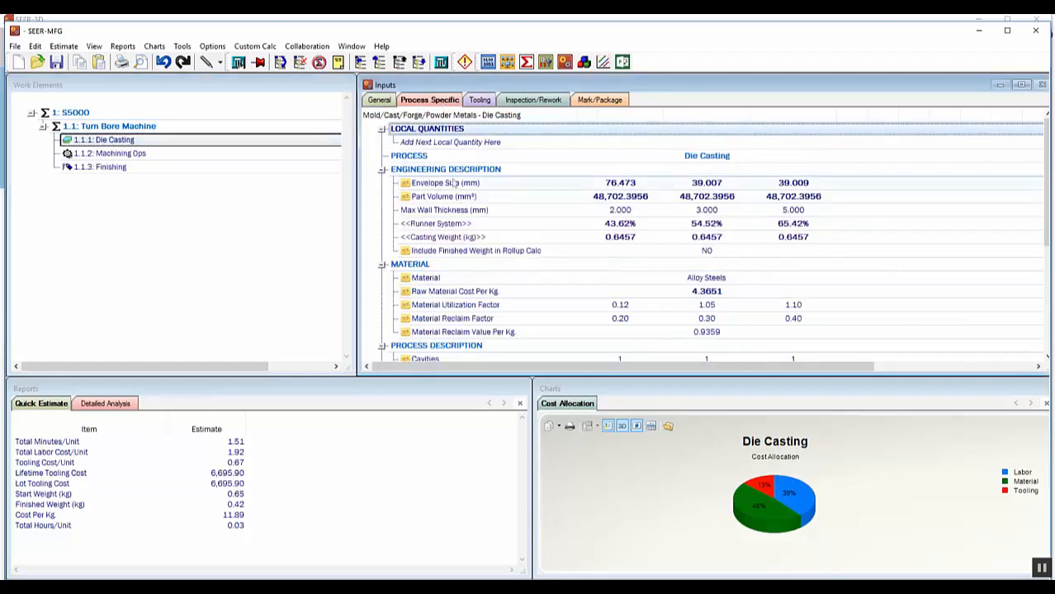
mouse_move(462, 201)
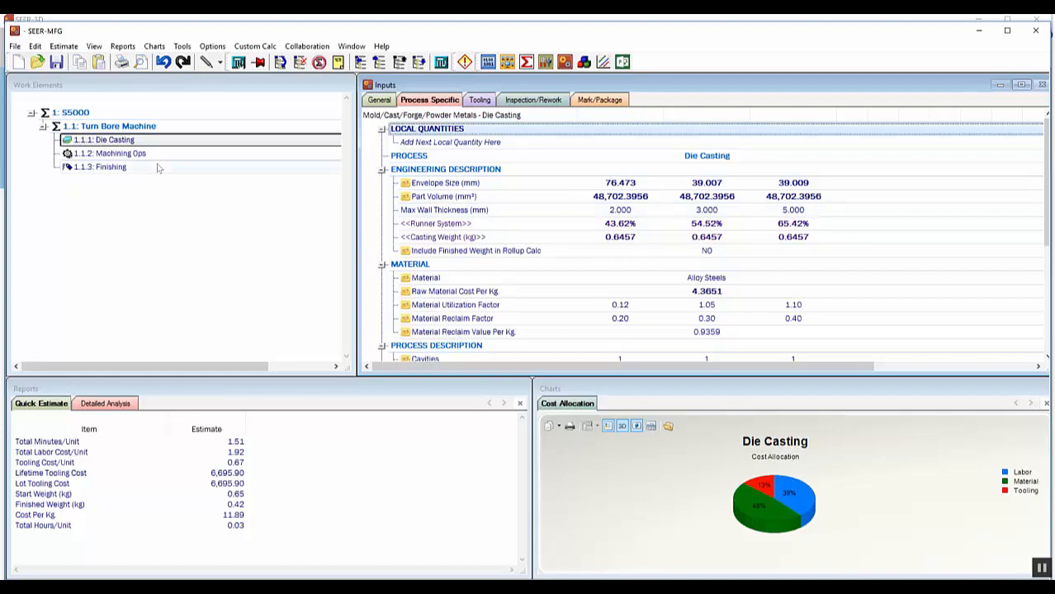
click(105, 404)
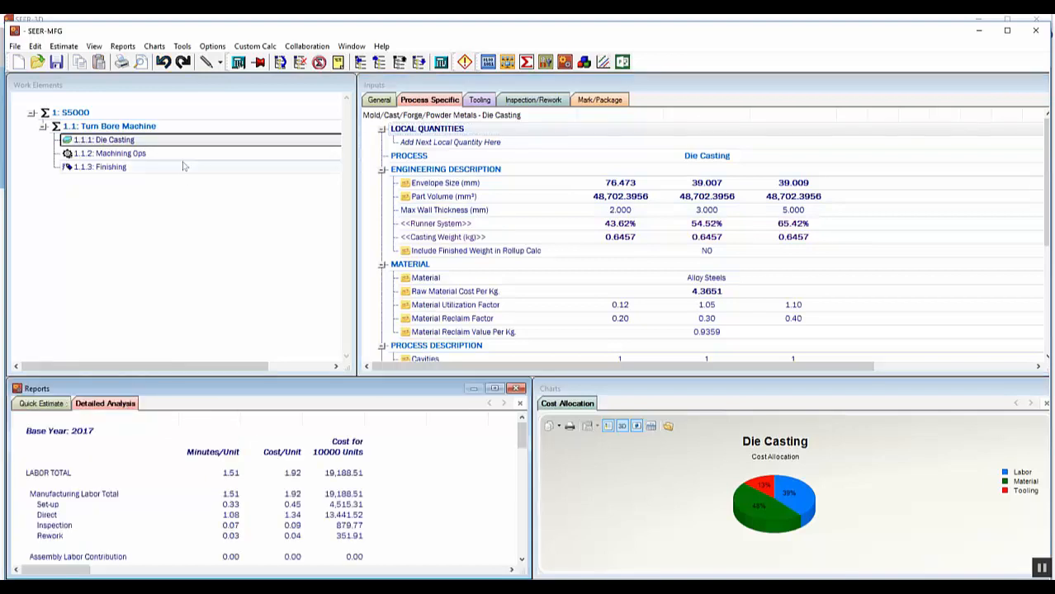
Examine the per-operation time breakdowns of the Machining Ops and Finishing work elements and return to SEER-3D
click(152, 154)
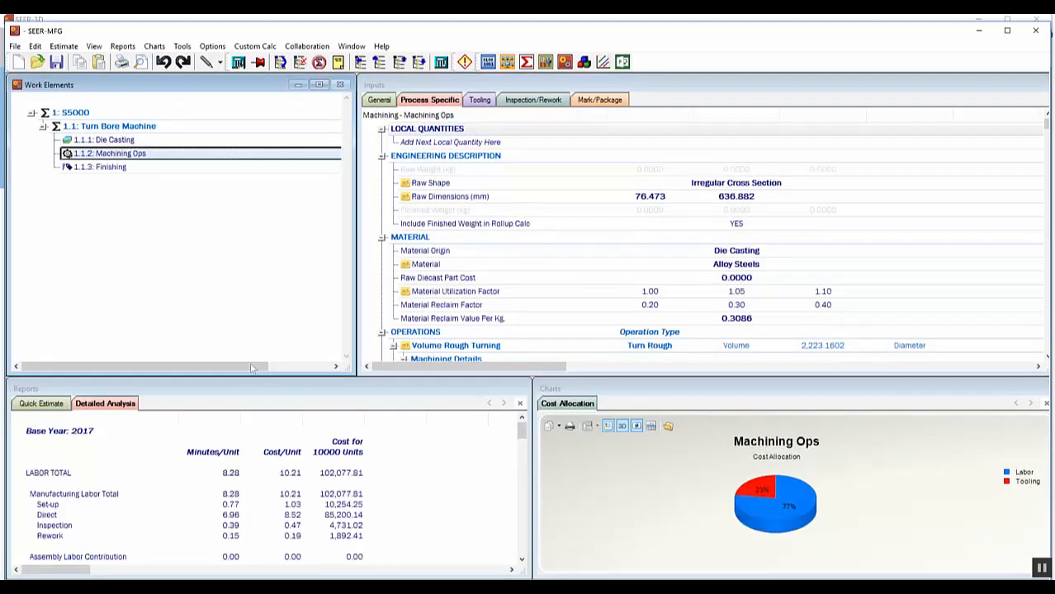
drag(259, 378, 280, 203)
drag(519, 274, 524, 446)
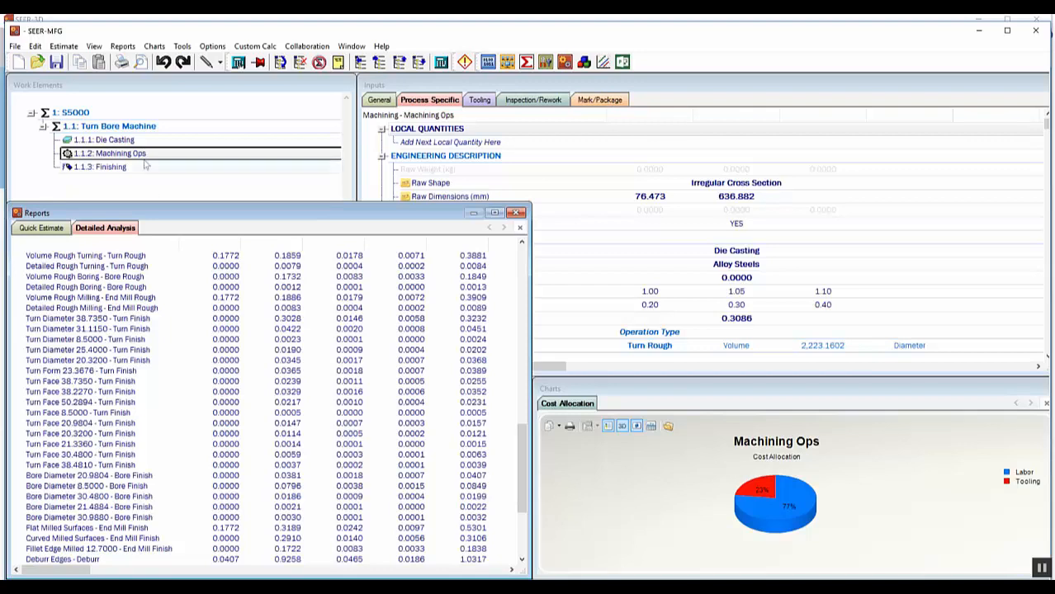
click(120, 168)
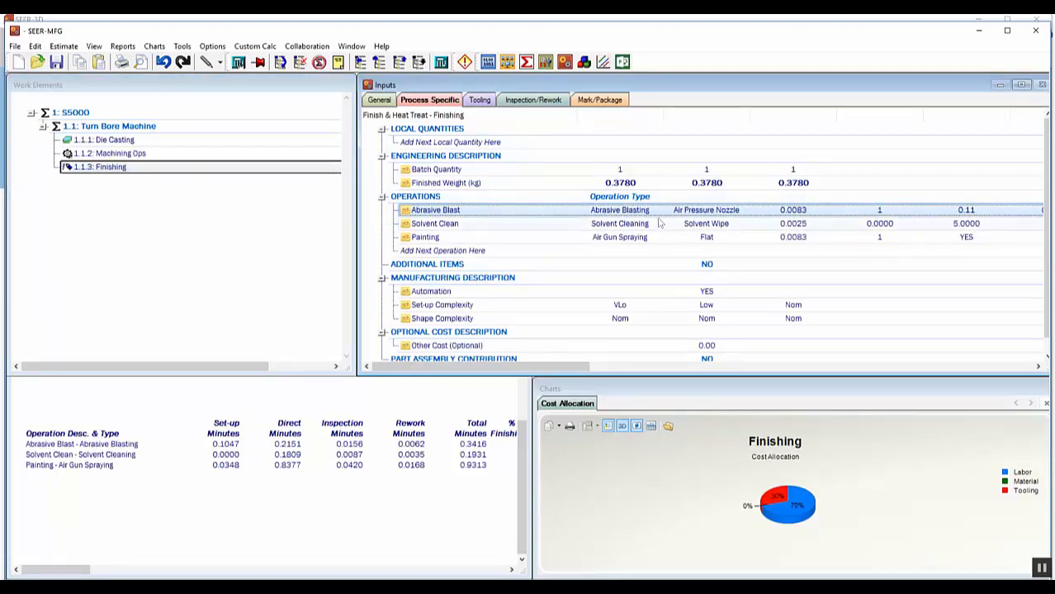
click(978, 35)
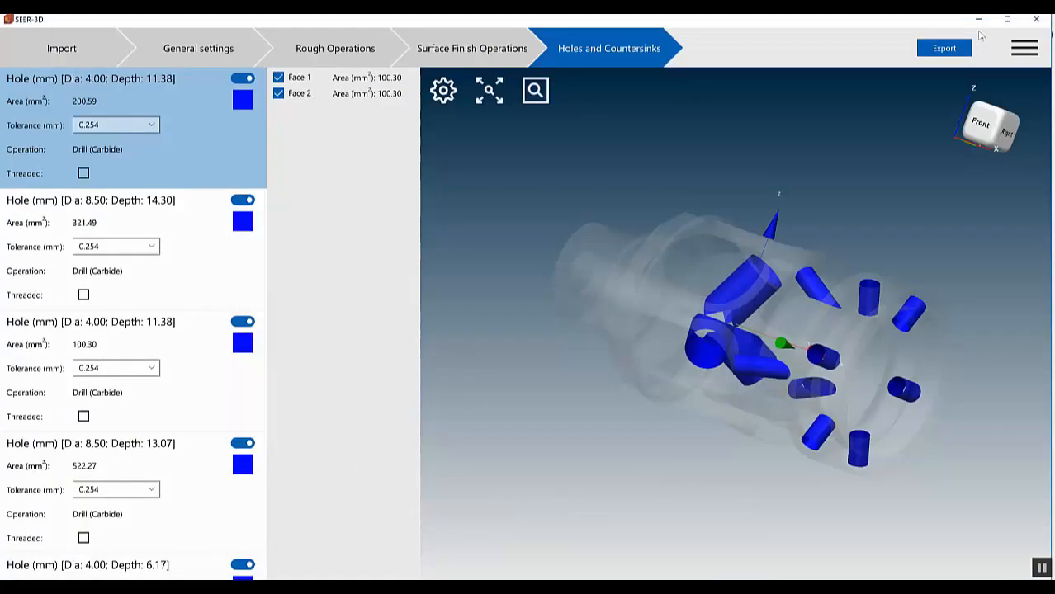